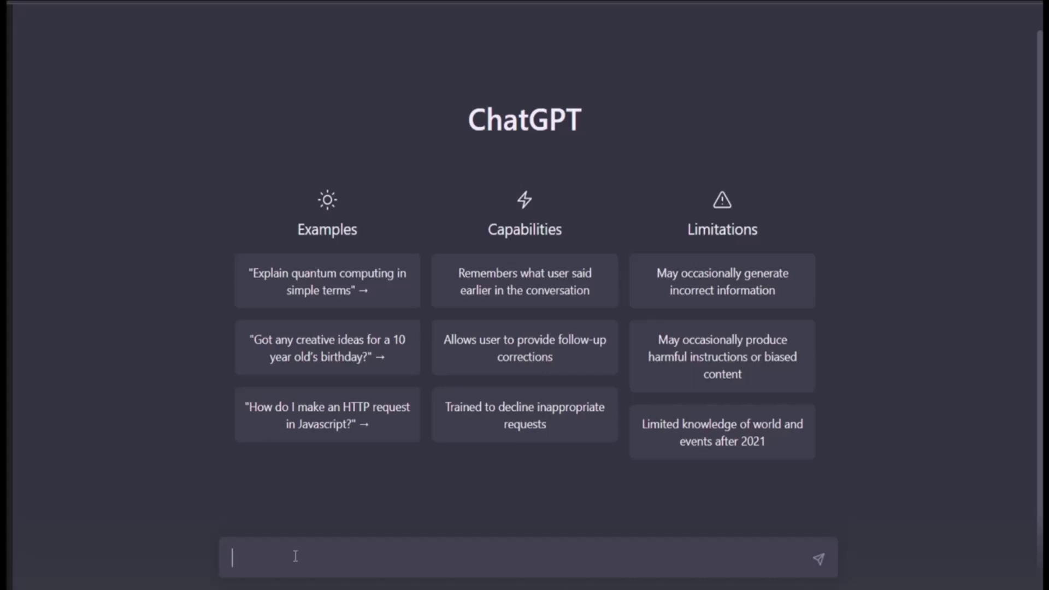
Step: Begin typing 'Write me a horror story with planning and plotting and climax and an exciting ending'
{"action": "type", "text": "Write"}
{"action": "type", "text": "me a horror s"}
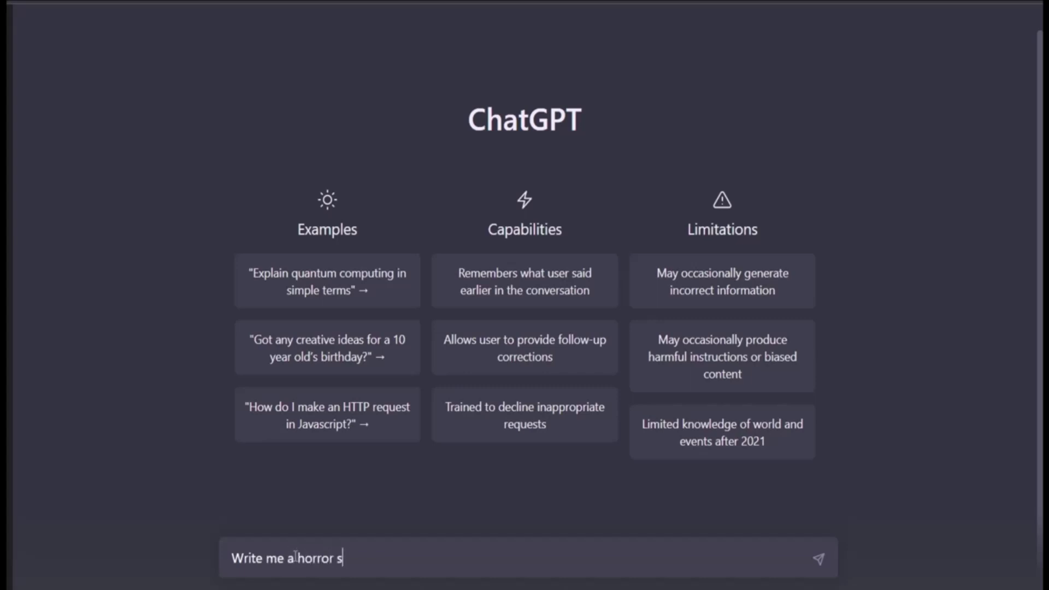
{"action": "type", "text": "troy with planning and pl"}
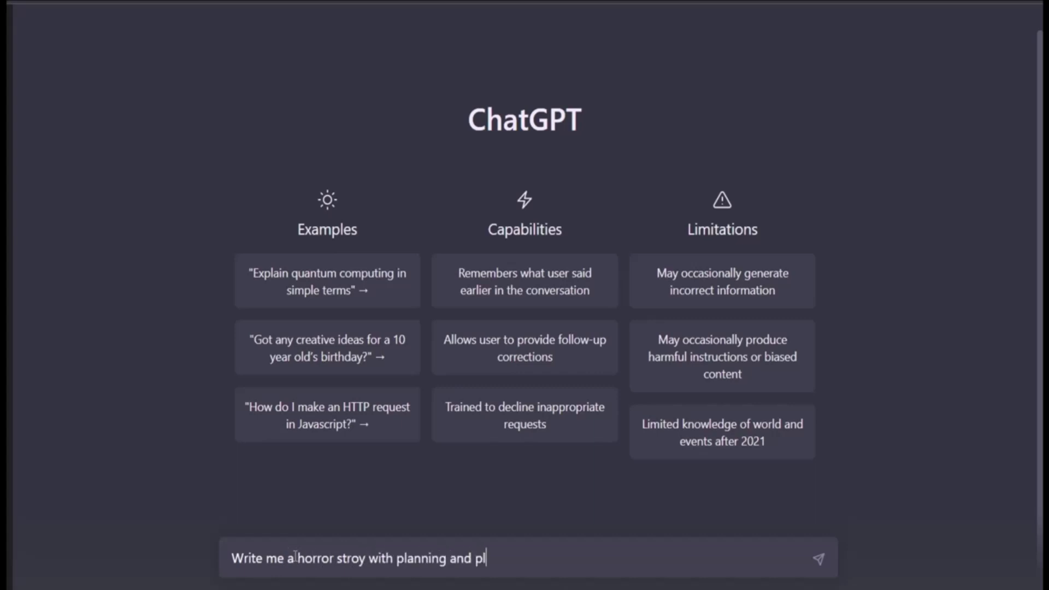
{"action": "type", "text": "otting and climax and "}
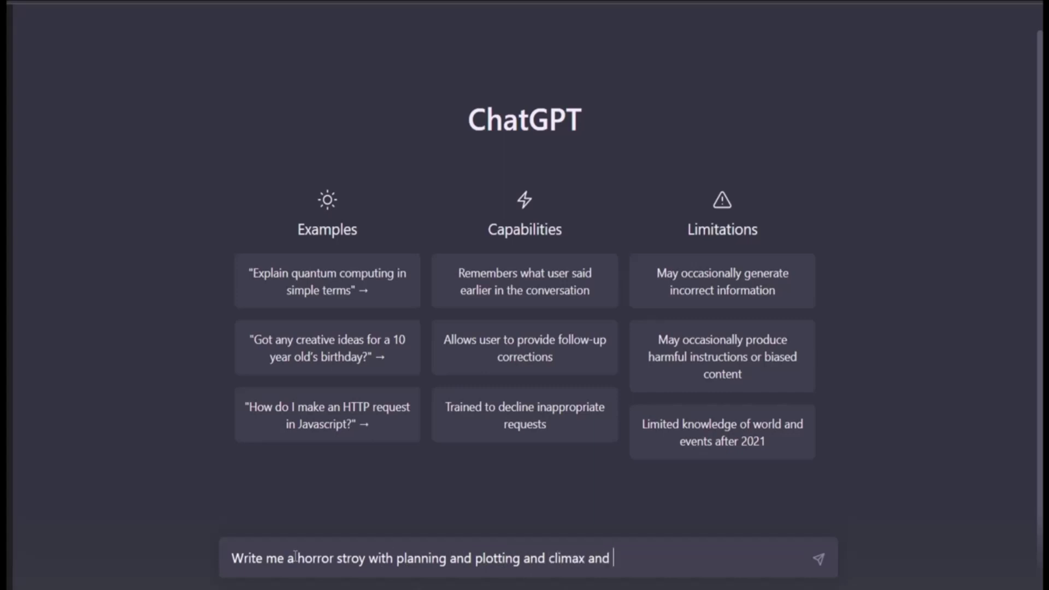
{"action": "type", "text": "an exciting ending "}
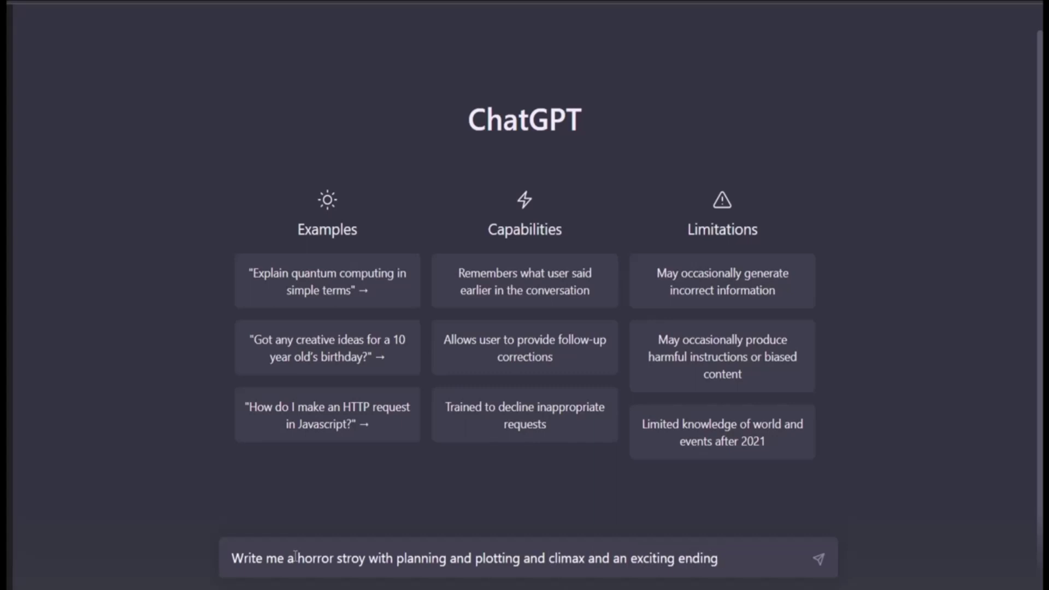
{"action": "type", "text": "it should not conists "}
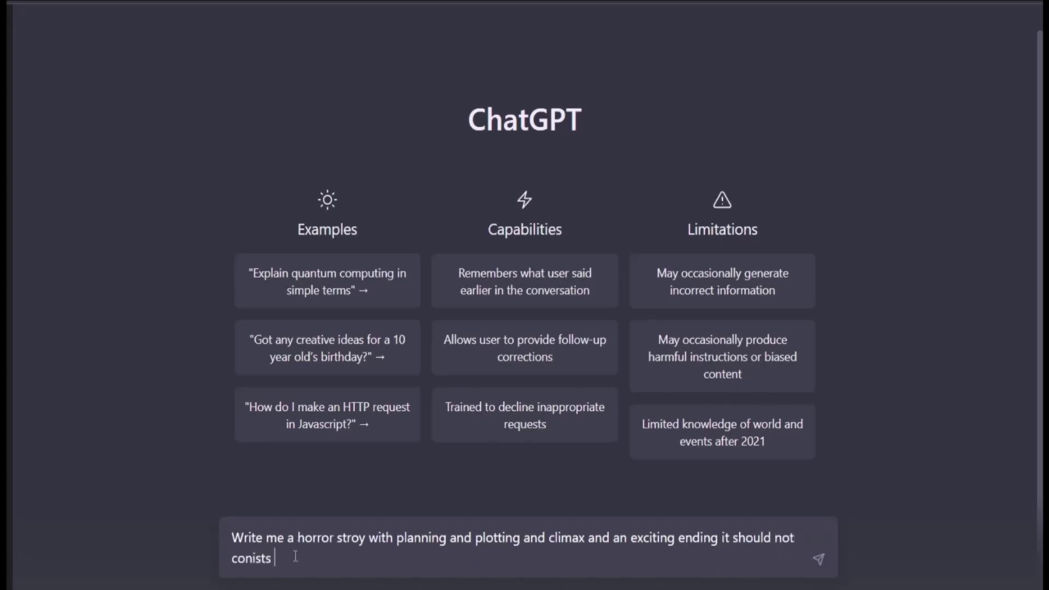
{"action": "type", "text": "of any death"}
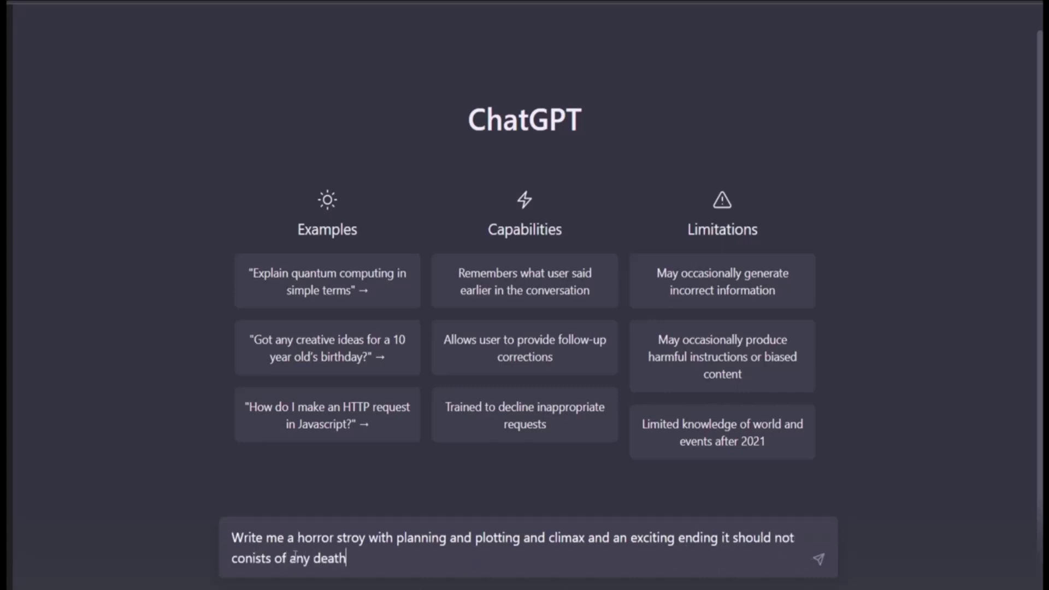
{"action": "type", "text": " or any gory se"}
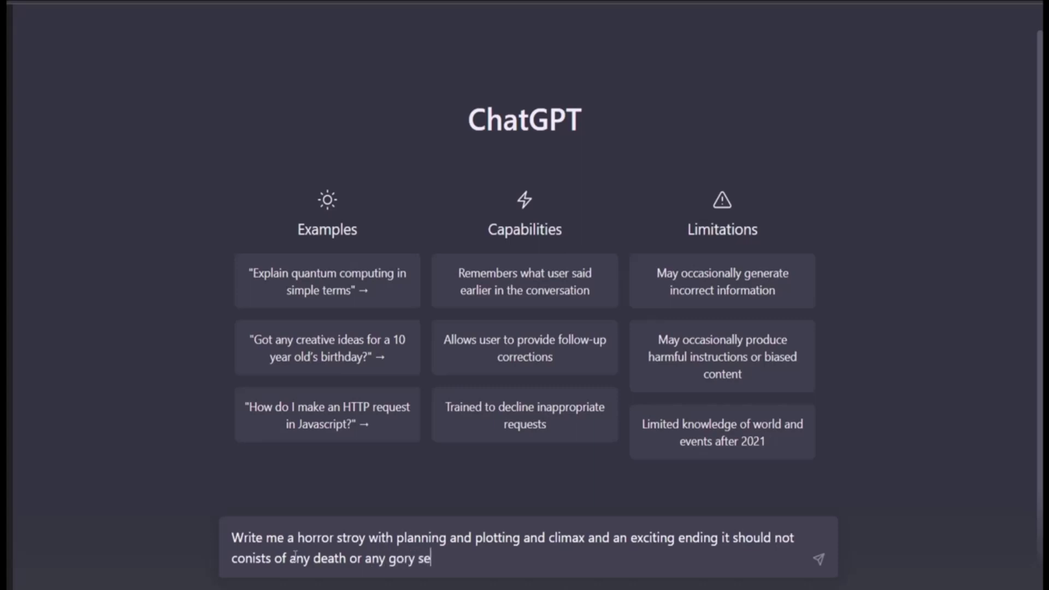
{"action": "key", "text": "BackSpace"}
{"action": "type", "text": "cenes but it shoudl be"}
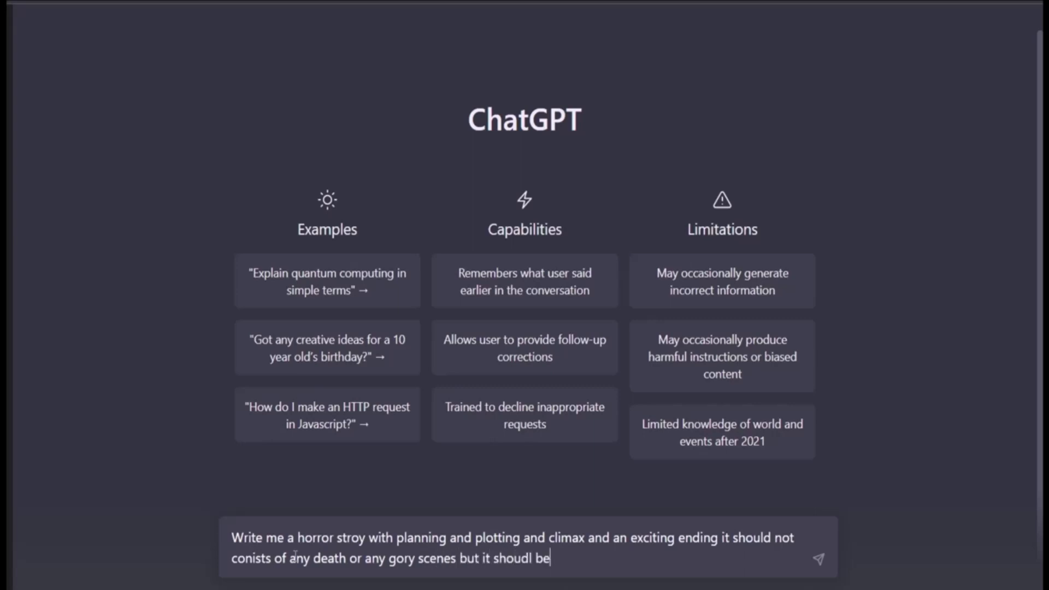
Step: Complete the horror prompt: it should be frightening and end with good winning over bad
{"action": "key", "text": "BackSpace"}
{"action": "key", "text": "BackSpace"}
{"action": "key", "text": "BackSpace"}
{"action": "key", "text": "BackSpace"}
{"action": "key", "text": "BackSpace"}
{"action": "type", "text": "ld be a frightening"}
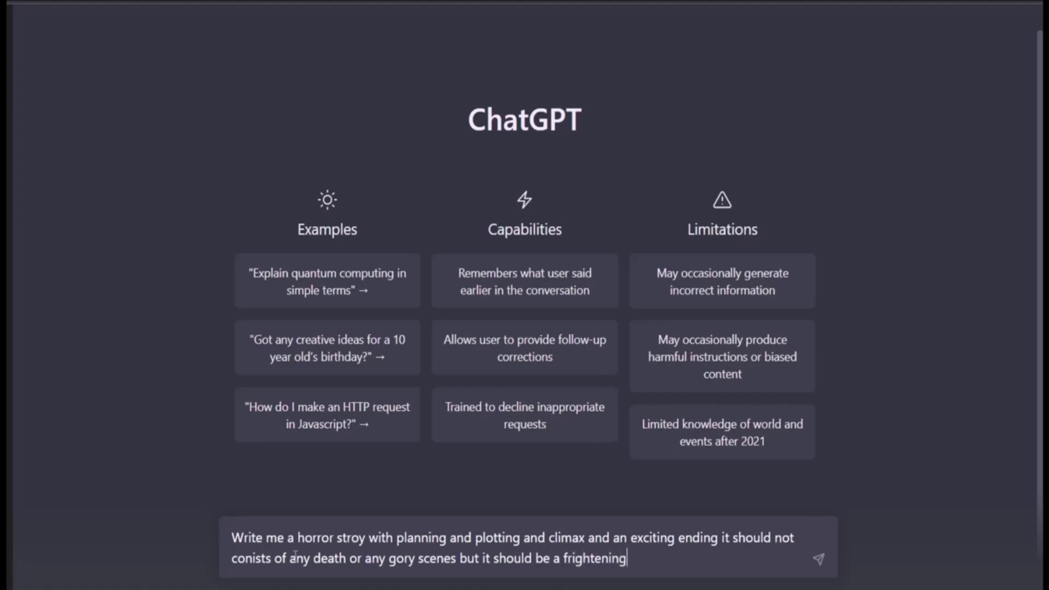
{"action": "type", "text": " one and it should end w"}
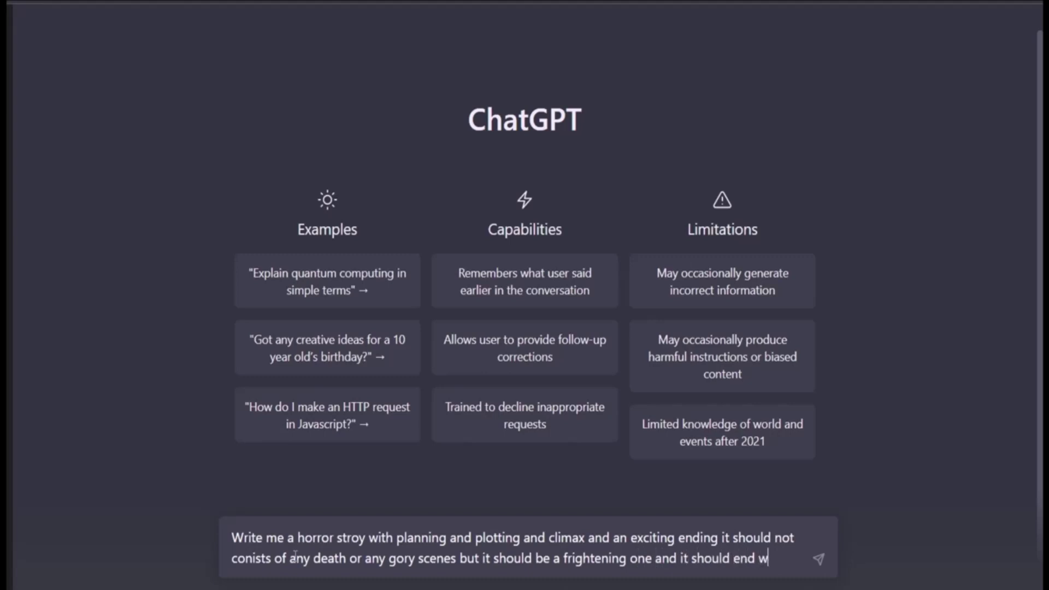
{"action": "type", "text": "ith a note of "}
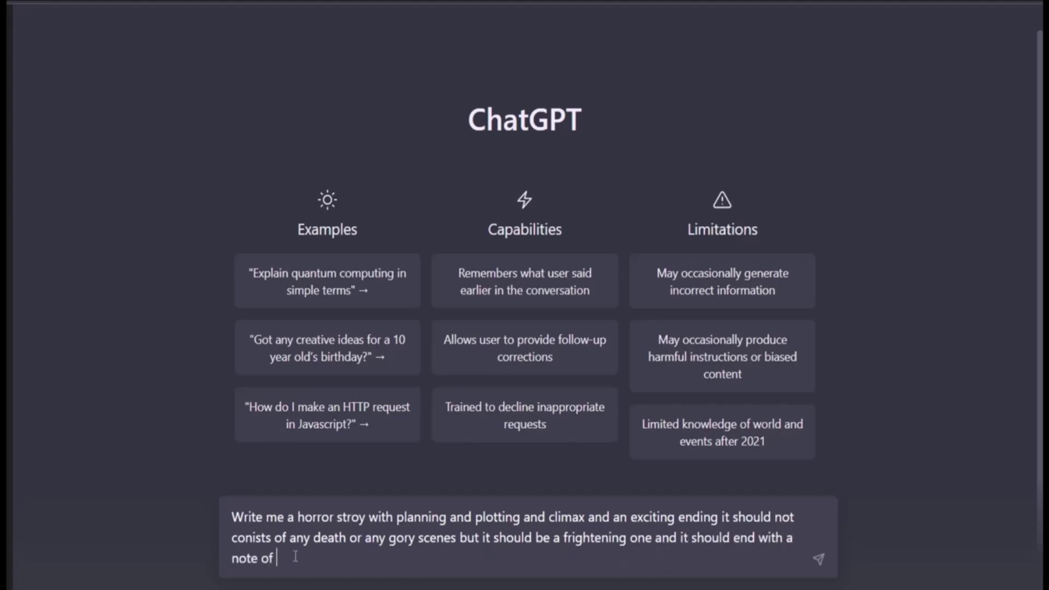
{"action": "type", "text": "how godd wi"}
{"action": "key", "text": "BackSpace"}
{"action": "key", "text": "BackSpace"}
{"action": "key", "text": "BackSpace"}
{"action": "key", "text": "BackSpace"}
{"action": "key", "text": "BackSpace"}
{"action": "type", "text": "od"}
{"action": "key", "text": "BackSpace"}
{"action": "key", "text": "BackSpace"}
{"action": "type", "text": "od wins "}
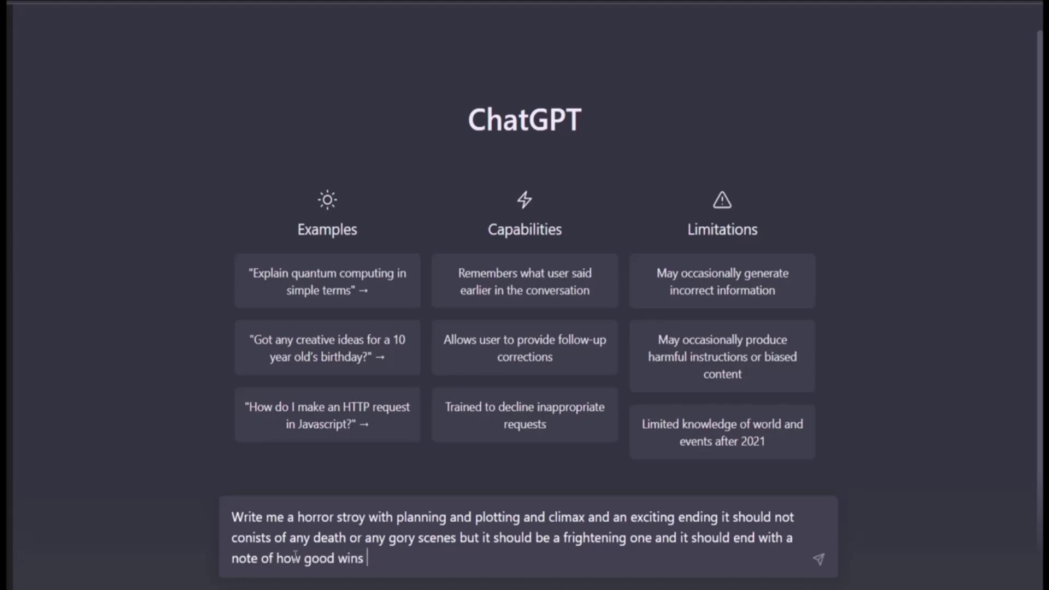
{"action": "type", "text": "ove"}
{"action": "key", "text": "BackSpace"}
{"action": "type", "text": "ver bad."}
Step: Send the horror story request and skim the generated haunted-mansion story
{"action": "key", "text": "Return"}
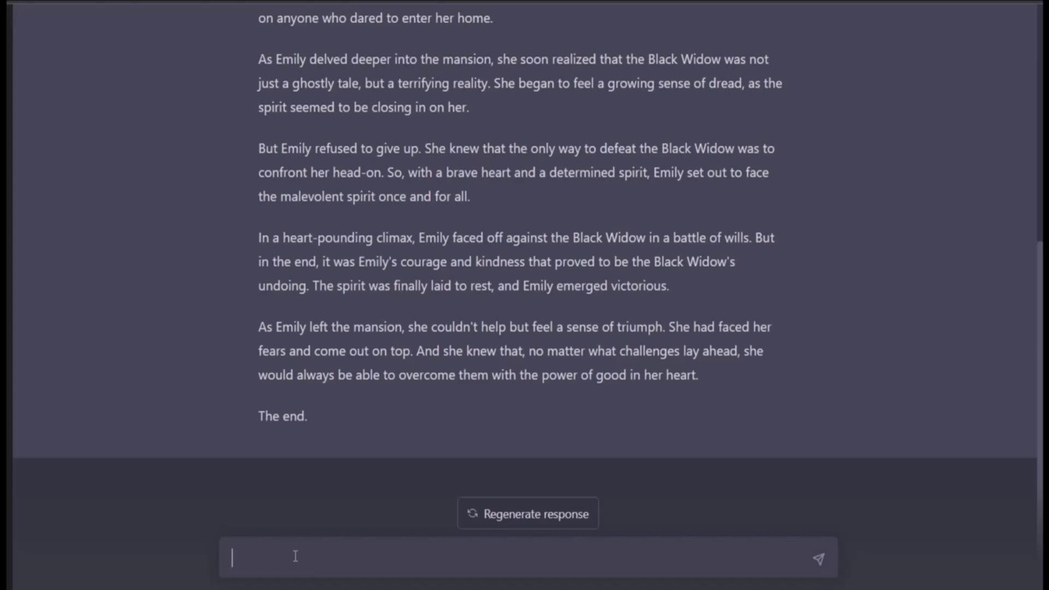
{"action": "scroll", "coordinate": [482, 447], "scroll_direction": "up", "scroll_amount": 5}
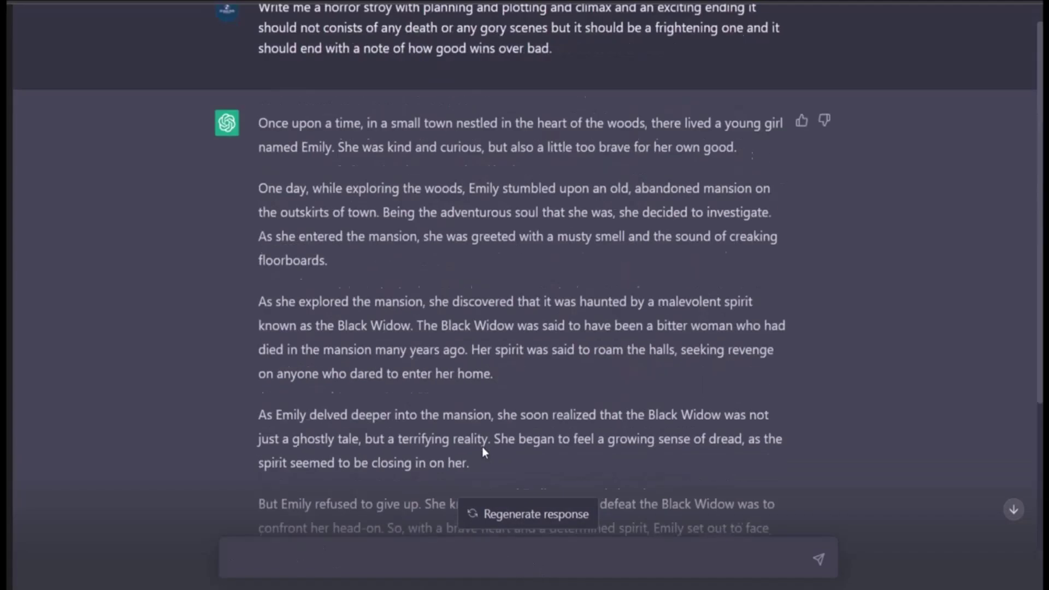
{"action": "scroll", "coordinate": [483, 446], "scroll_direction": "down", "scroll_amount": 5}
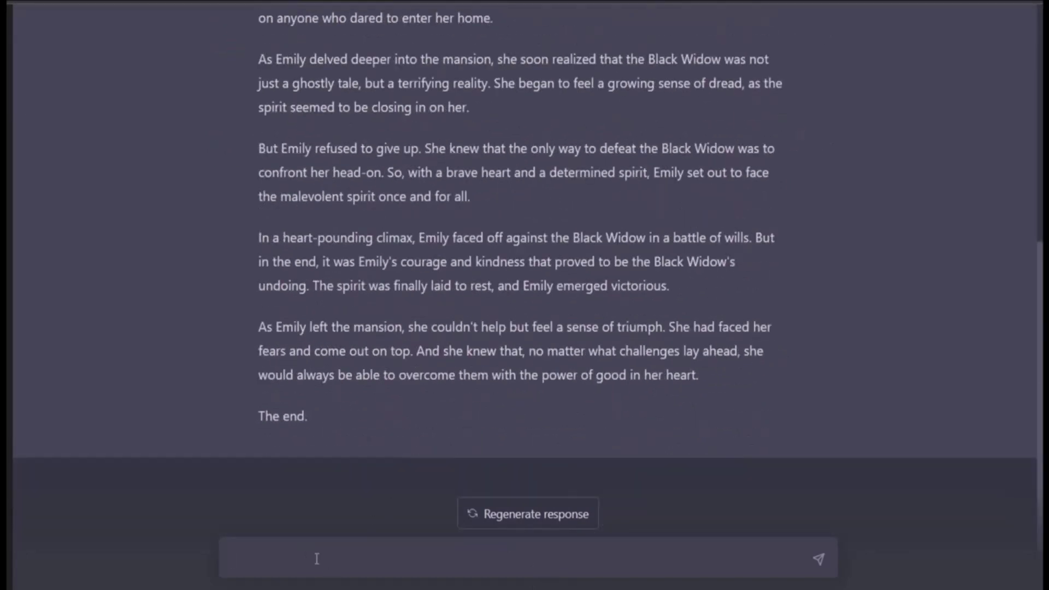
{"action": "scroll", "coordinate": [361, 121], "scroll_direction": "up", "scroll_amount": 5}
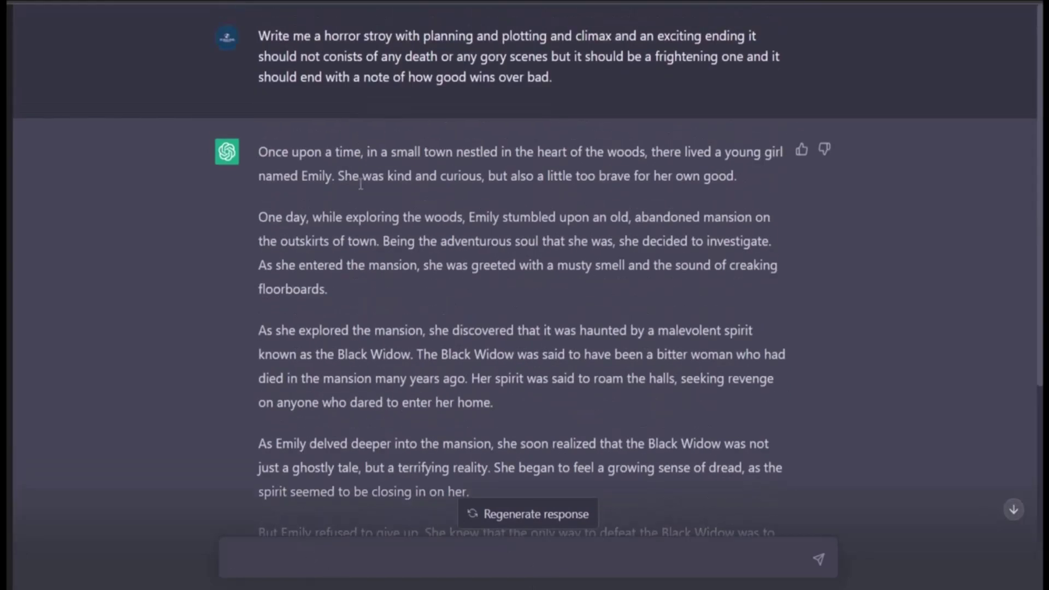
{"action": "scroll", "coordinate": [288, 477], "scroll_direction": "down", "scroll_amount": 5}
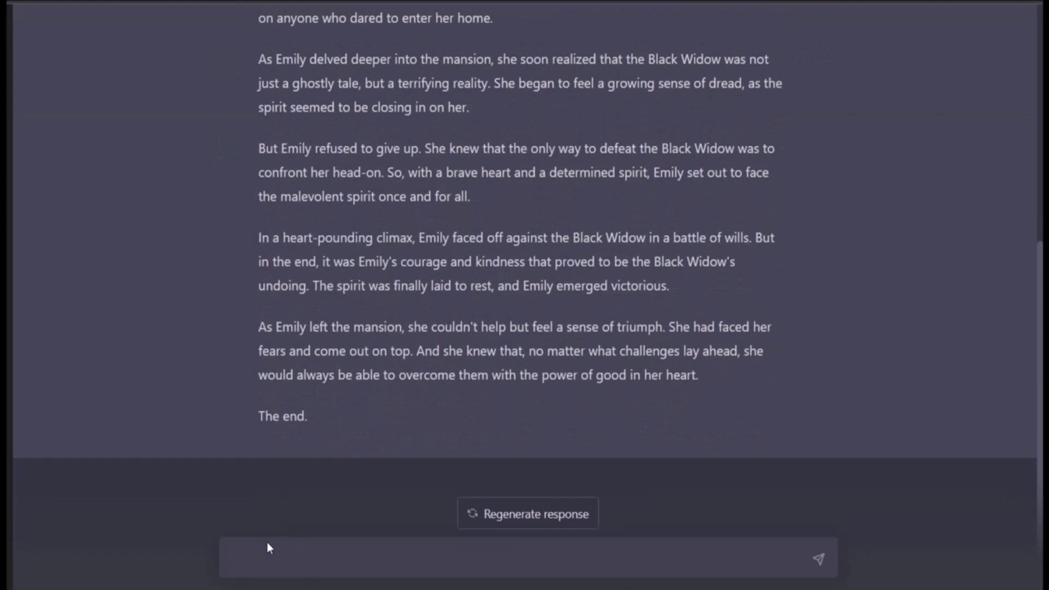
{"action": "left_click", "coordinate": [293, 557]}
Step: Type a thriller request with plotting, planning, suspense, a murder mystery, and no ghosts
{"action": "type", "text": "Write me a b"}
{"action": "key", "text": "BackSpace"}
{"action": "type", "text": "thriller "}
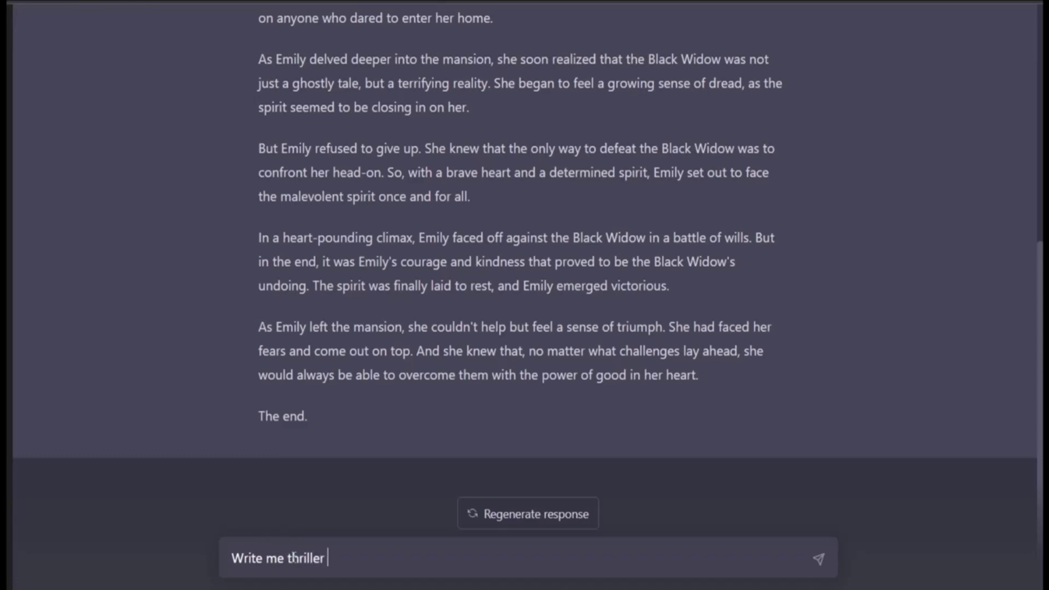
{"action": "type", "text": "story "}
{"action": "type", "text": "with p;a"}
{"action": "type", "text": "lotting and pa"}
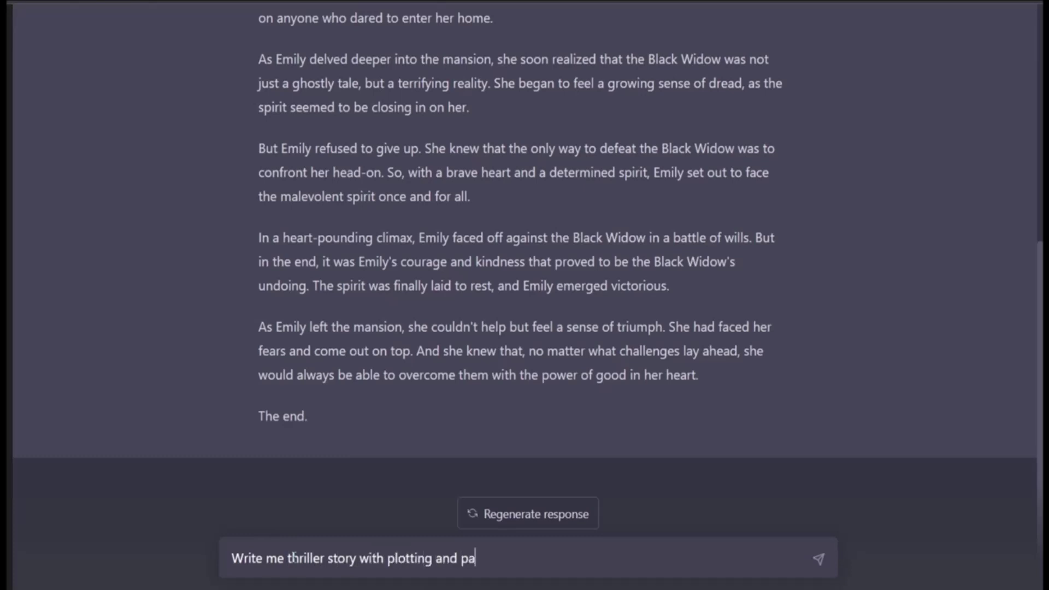
{"action": "key", "text": "BackSpace"}
{"action": "type", "text": "lanning ans susp"}
{"action": "key", "text": "BackSpace"}
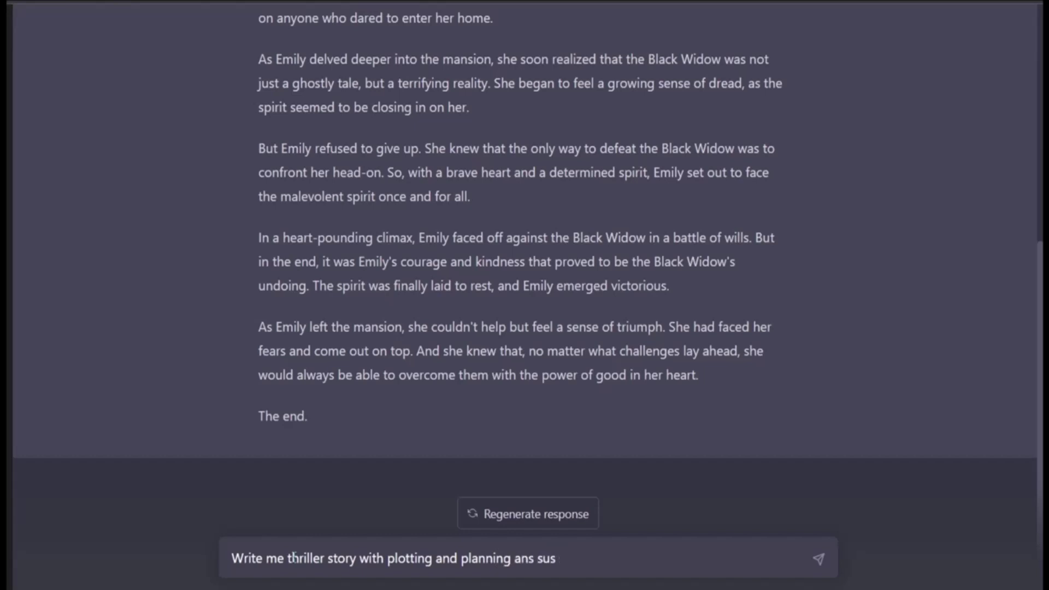
{"action": "key", "text": "BackSpace"}
{"action": "key", "text": "BackSpace"}
{"action": "key", "text": "BackSpace"}
{"action": "key", "text": "BackSpace"}
{"action": "key", "text": "BackSpace"}
{"action": "key", "text": "BackSpace"}
{"action": "type", "text": "nd suspense , it shou"}
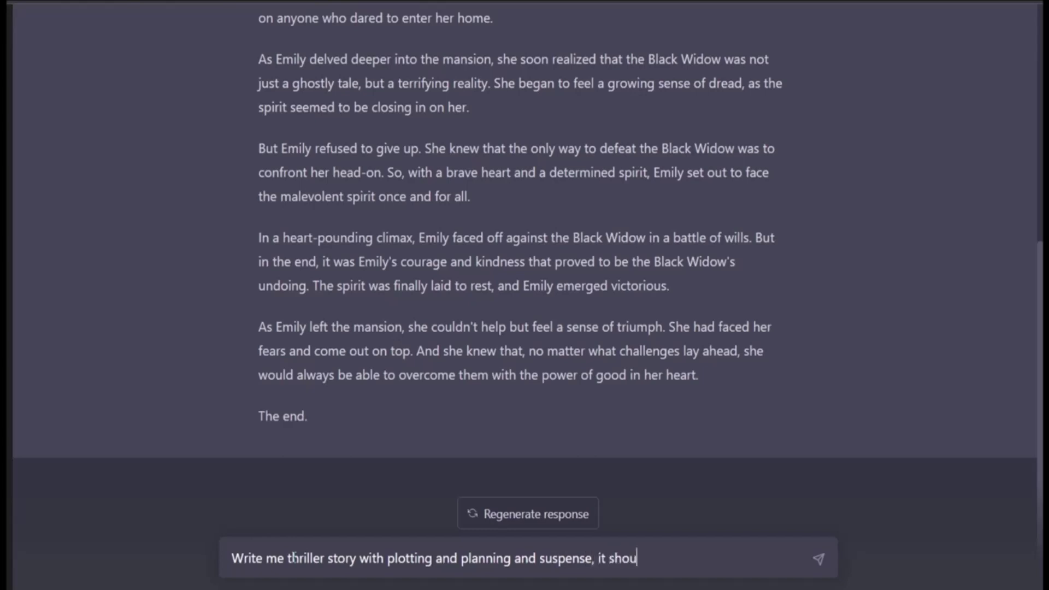
{"action": "type", "text": "ld be amu"}
{"action": "key", "text": "BackSpace"}
{"action": "key", "text": "BackSpace"}
{"action": "type", "text": "murde"}
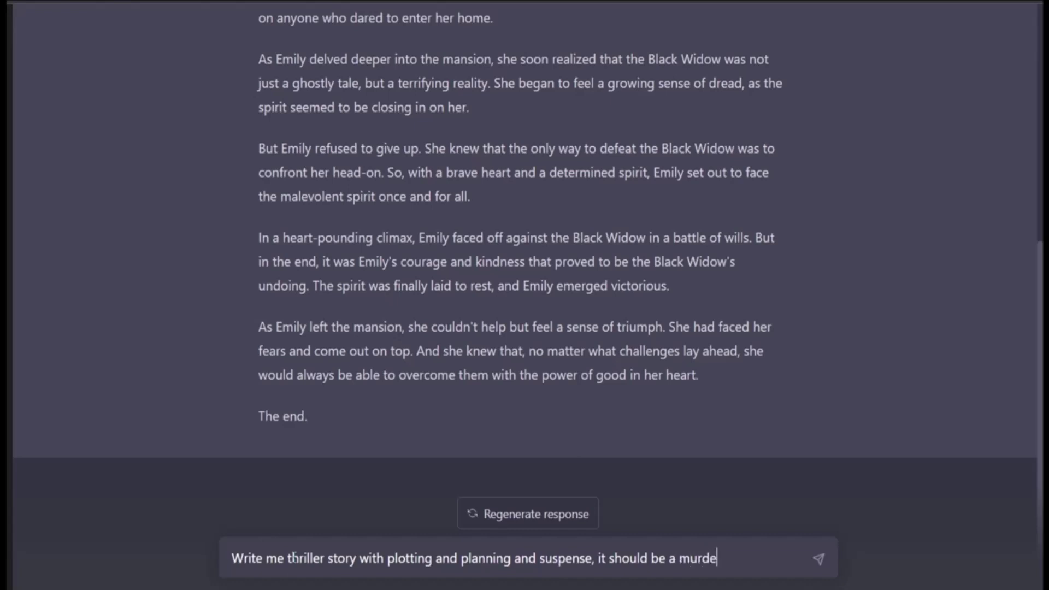
{"action": "type", "text": "rmu"}
{"action": "key", "text": "BackSpace"}
{"action": "type", "text": "yster"}
{"action": "key", "text": "BackSpace"}
{"action": "key", "text": "BackSpace"}
{"action": "key", "text": "BackSpace"}
{"action": "key", "text": "BackSpace"}
{"action": "key", "text": "BackSpace"}
{"action": "key", "text": "BackSpace"}
{"action": "key", "text": "BackSpace"}
{"action": "type", "text": "r mistery also "}
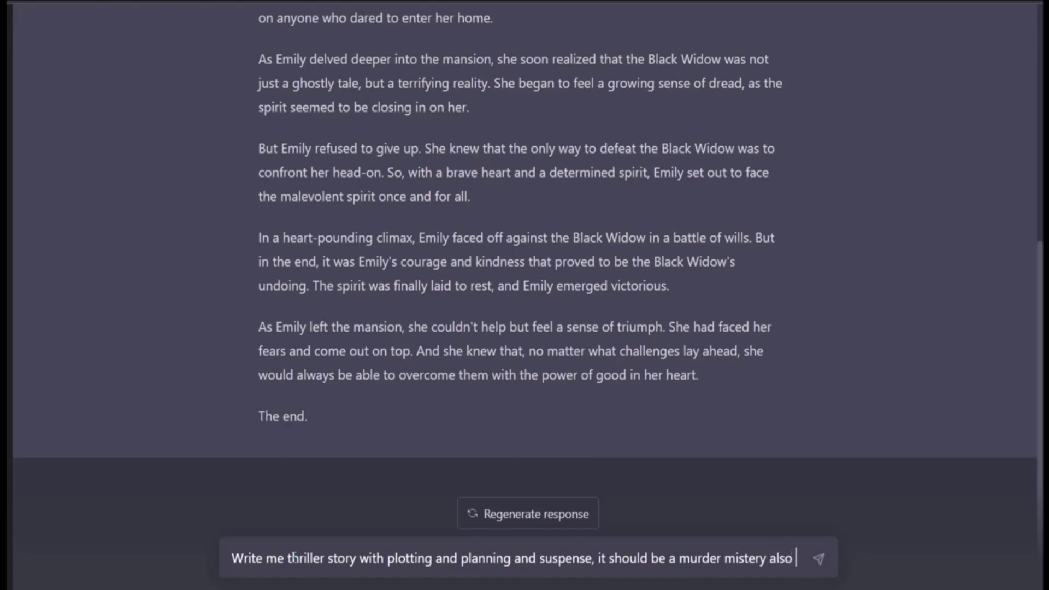
{"action": "type", "text": "there should "}
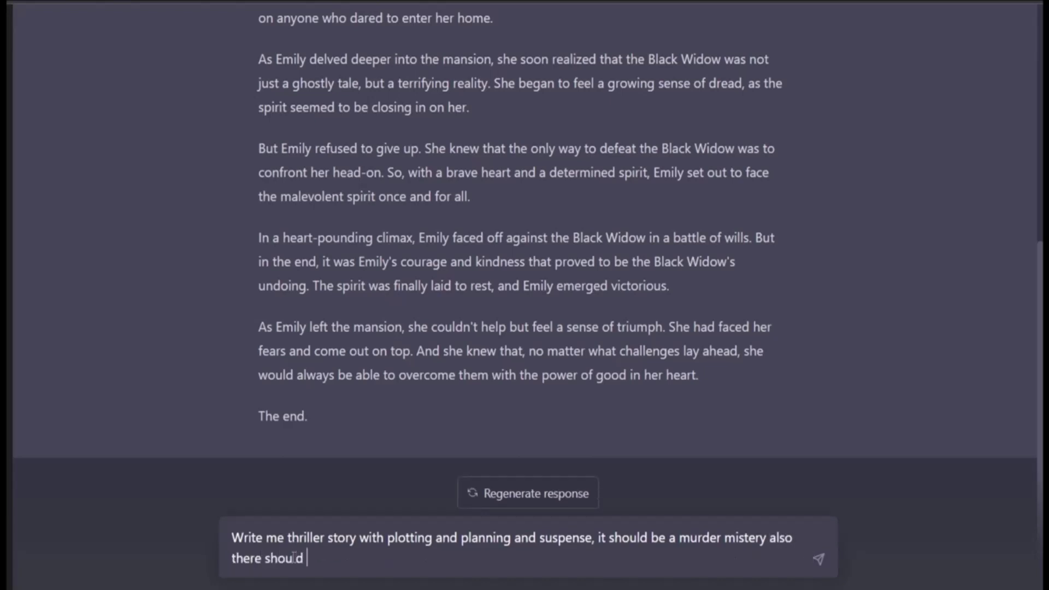
{"action": "type", "text": "not be any gh"}
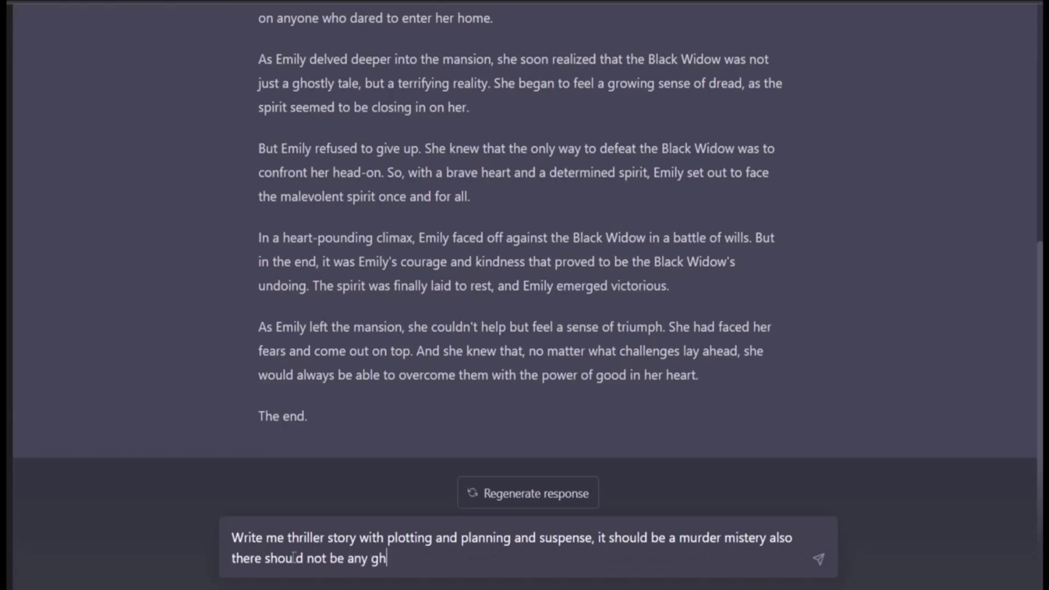
{"action": "type", "text": "ost involved it"}
{"action": "type", "text": " sho"}
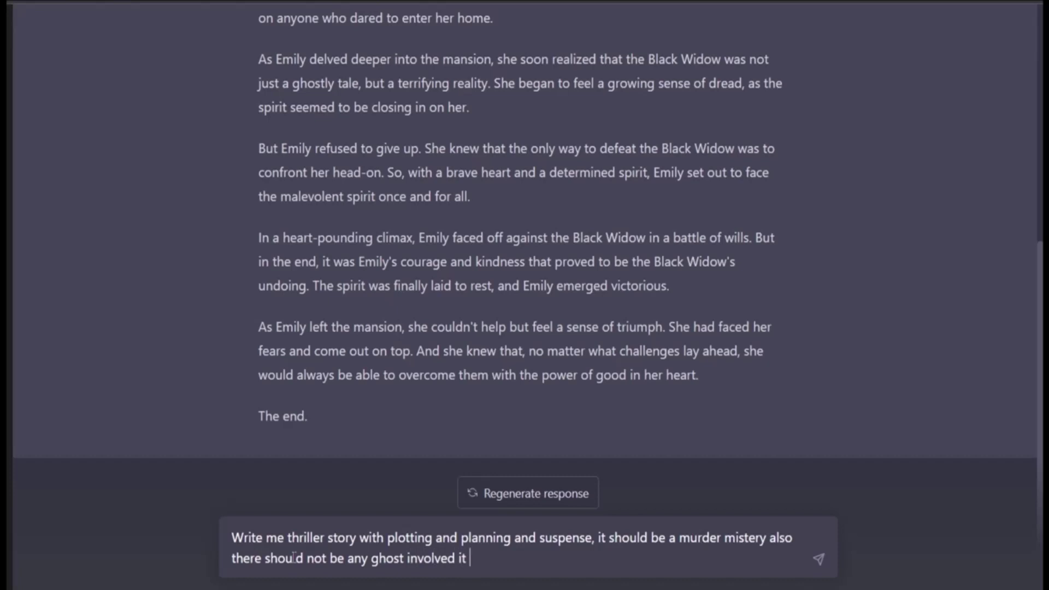
{"action": "type", "text": "uld all be u"}
Step: Add human-only, Indian black and white magic, a glorious ending, 4-5 people, then send
{"action": "key", "text": "BackSpace"}
{"action": "type", "text": "hu"}
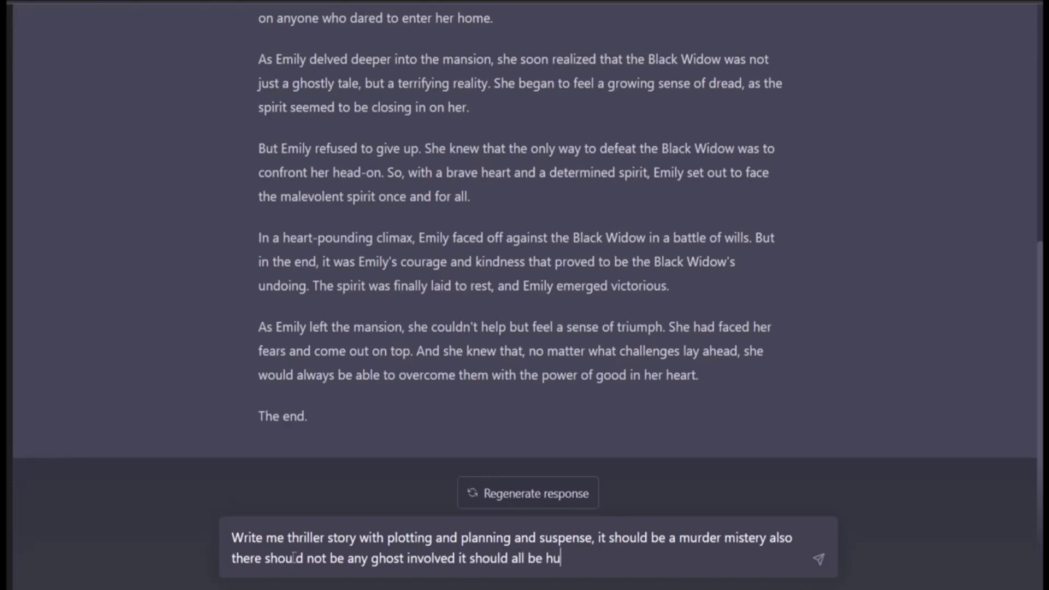
{"action": "type", "text": "mans and it should be "}
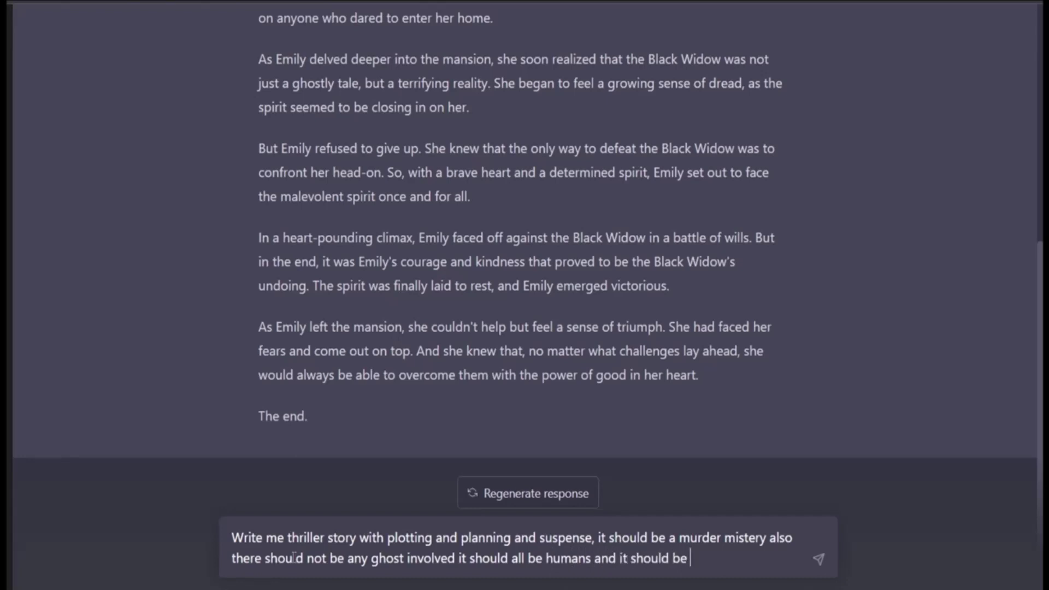
{"action": "type", "text": "in"}
{"action": "key", "text": "BackSpace"}
{"action": "key", "text": "BackSpace"}
{"action": "key", "text": "BackSpace"}
{"action": "type", "text": "an Indian story with "}
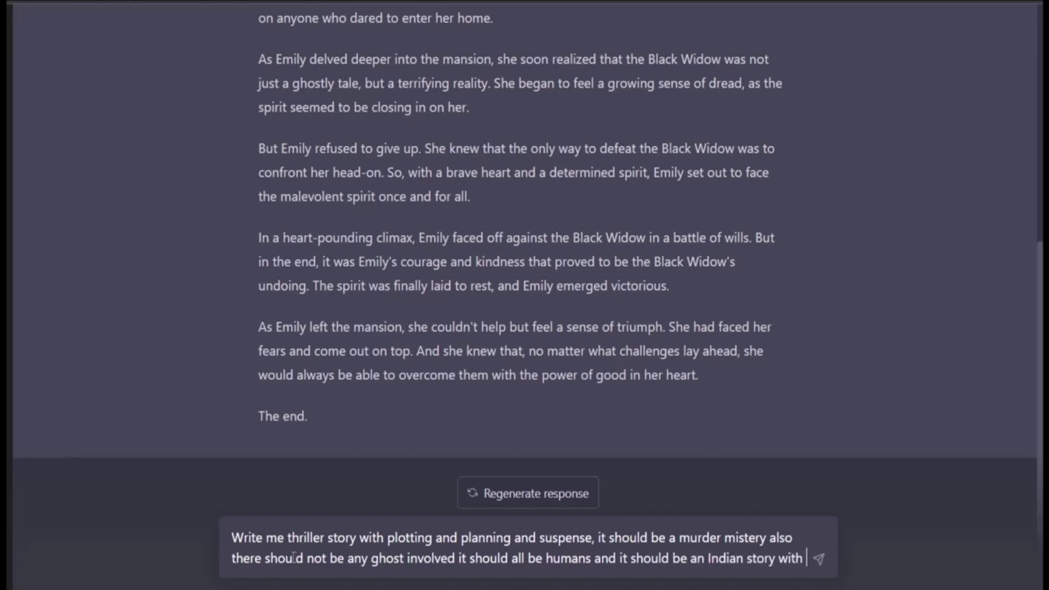
{"action": "type", "text": "black magic"}
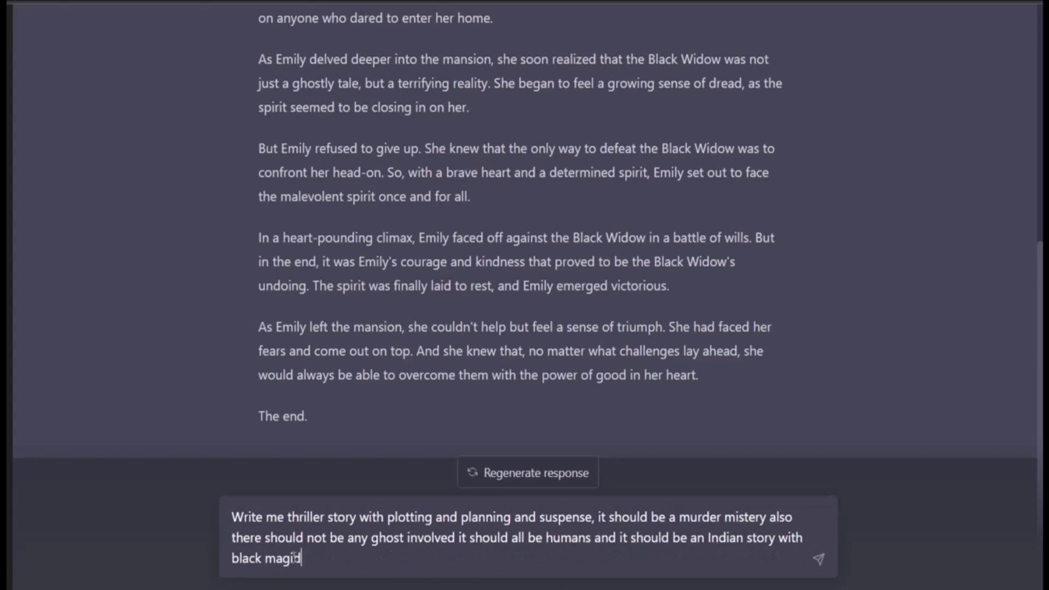
{"action": "type", "text": " and"}
{"action": "type", "text": "white magi"}
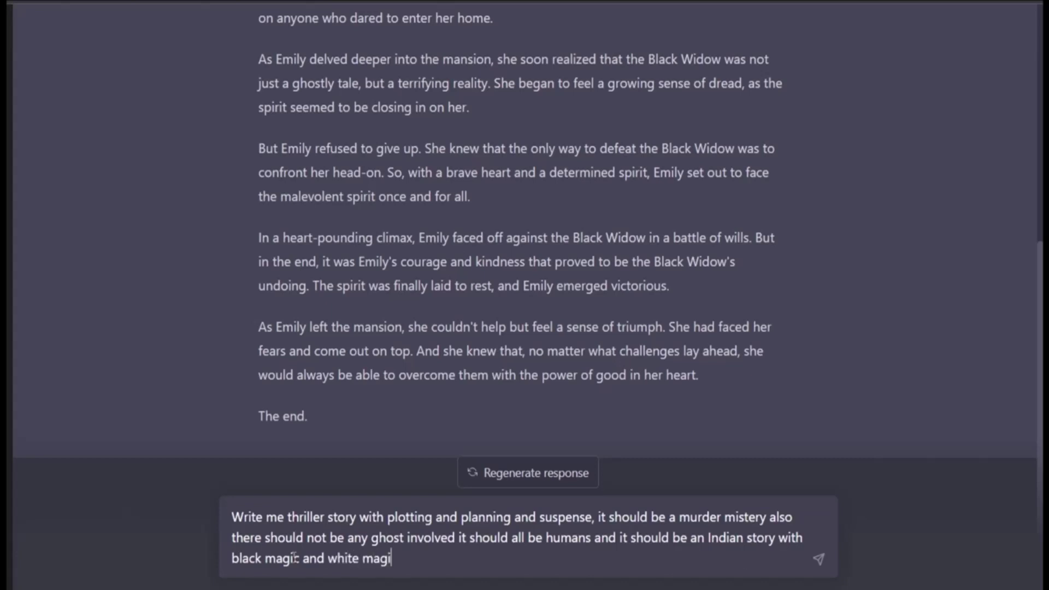
{"action": "type", "text": "c and "}
{"action": "type", "text": "it should a"}
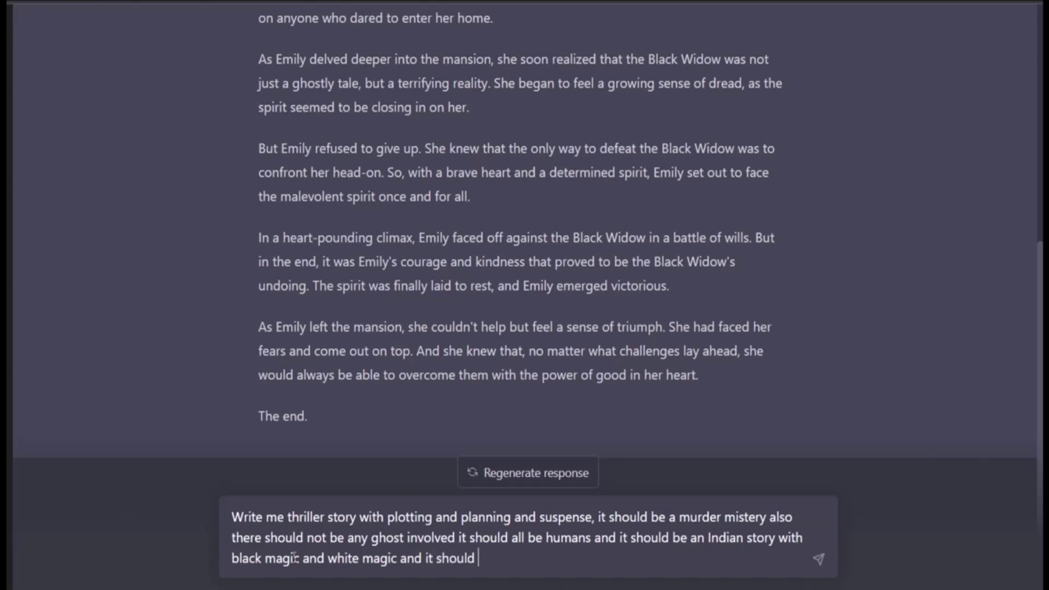
{"action": "key", "text": "BackSpace"}
{"action": "key", "text": "BackSpace"}
{"action": "type", "text": "have a glorius end "}
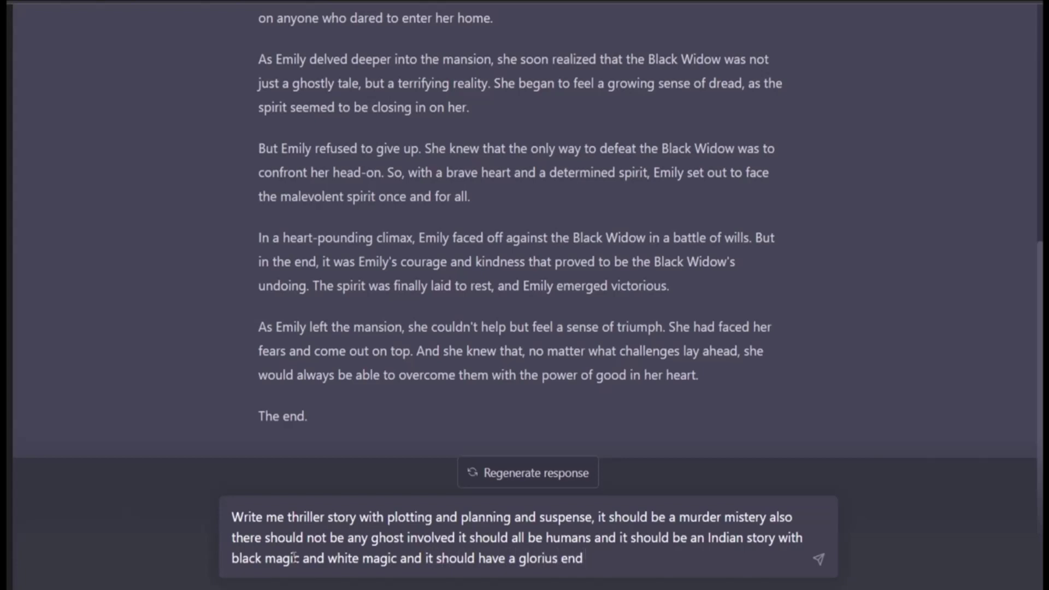
{"action": "type", "text": " it shol"}
{"action": "type", "text": "uld be a s"}
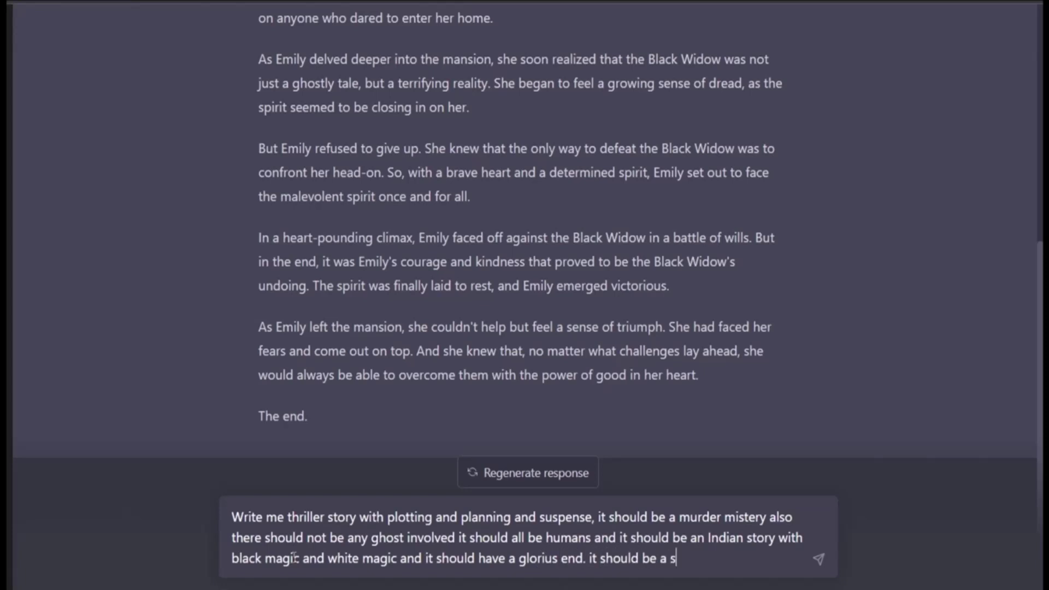
{"action": "type", "text": "tory of 4-5 people in a "}
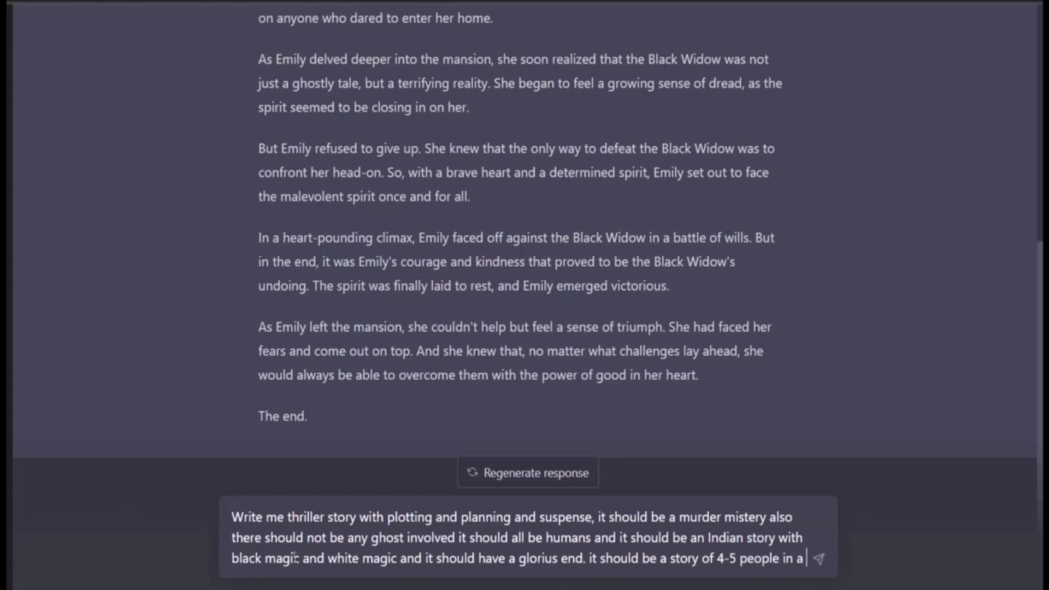
{"action": "type", "text": "group"}
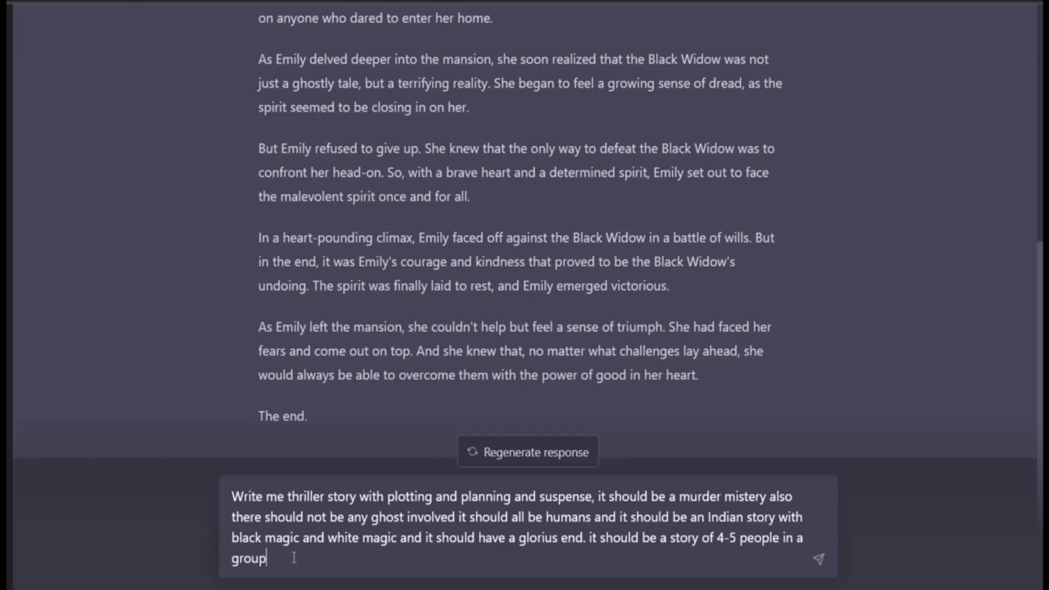
{"action": "type", "text": "."}
{"action": "key", "text": "Return"}
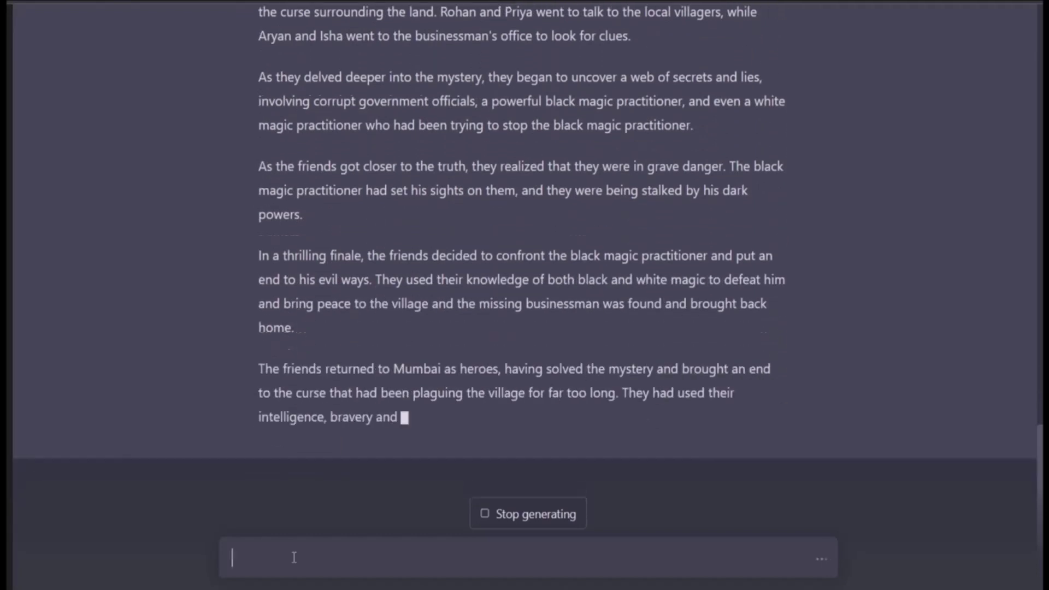
Step: Scroll up through the thriller about four Mumbai friends and the cursed village
{"action": "scroll", "coordinate": [495, 420], "scroll_direction": "up", "scroll_amount": 6}
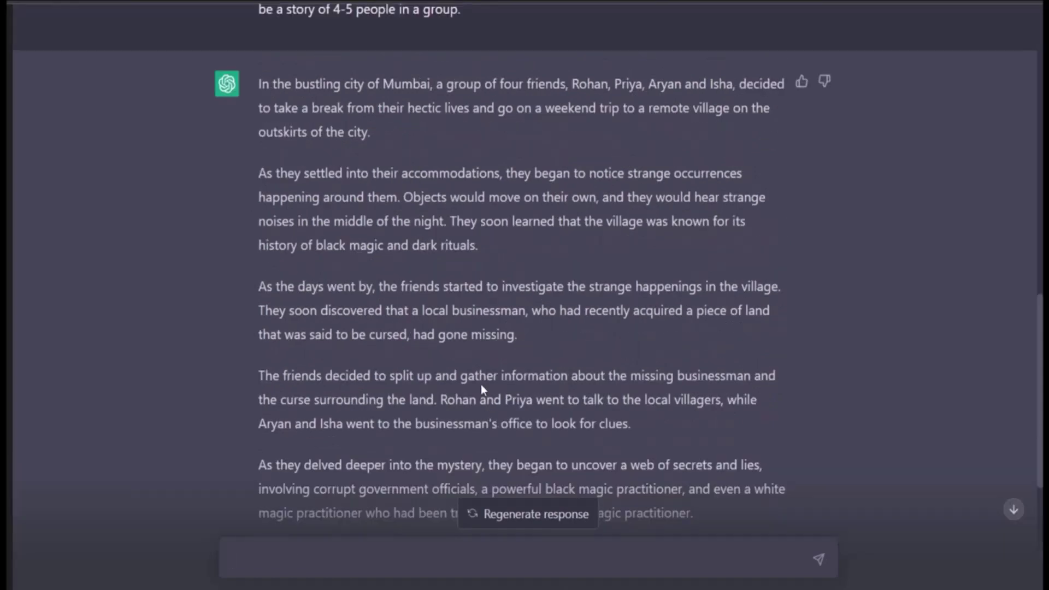
{"action": "scroll", "coordinate": [396, 266], "scroll_direction": "up", "scroll_amount": 3}
{"action": "scroll", "coordinate": [397, 266], "scroll_direction": "down", "scroll_amount": 3}
{"action": "scroll", "coordinate": [397, 268], "scroll_direction": "down", "scroll_amount": 3}
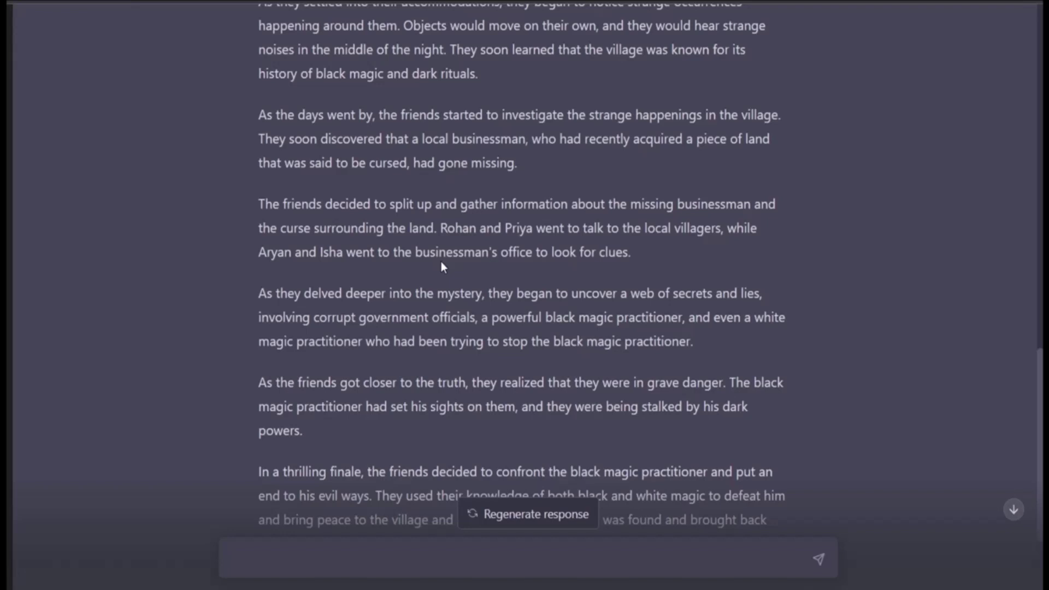
{"action": "scroll", "coordinate": [442, 261], "scroll_direction": "down", "scroll_amount": 3}
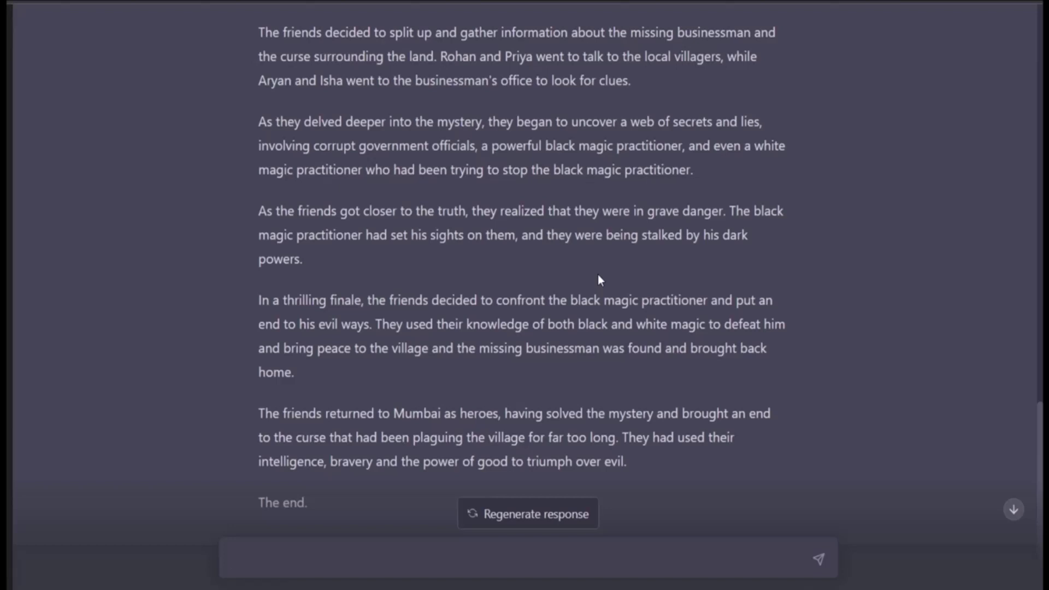
{"action": "scroll", "coordinate": [665, 300], "scroll_direction": "down", "scroll_amount": 2}
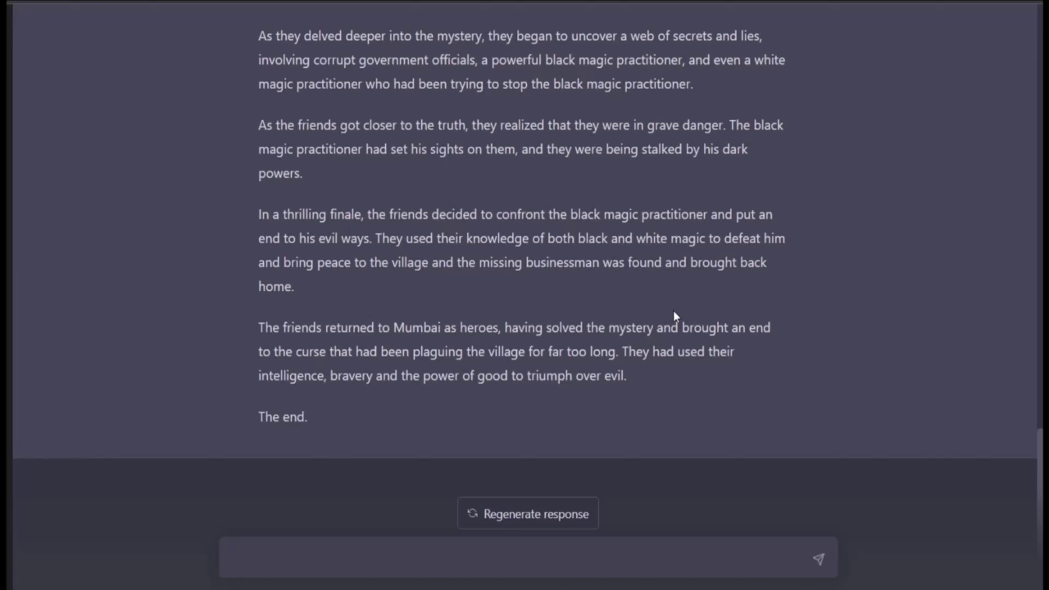
Step: Type a request for a betrayal story of 2 best friends, one using the other for benefits
{"action": "type", "text": "Write me a b"}
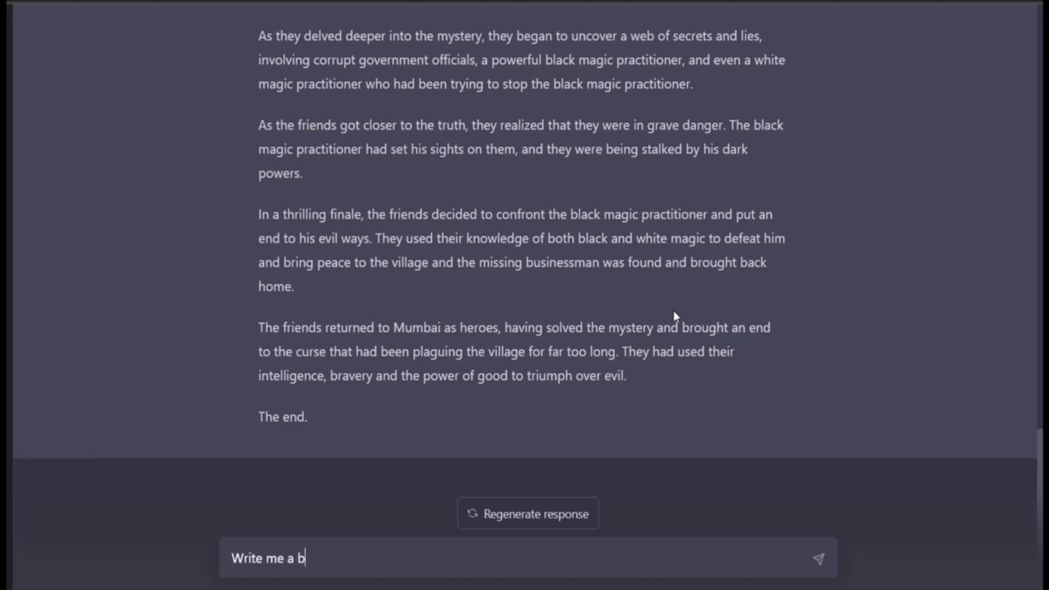
{"action": "type", "text": "rttrayal"}
{"action": "key", "text": "BackSpace"}
{"action": "key", "text": "BackSpace"}
{"action": "key", "text": "BackSpace"}
{"action": "key", "text": "BackSpace"}
{"action": "key", "text": "BackSpace"}
{"action": "key", "text": "BackSpace"}
{"action": "key", "text": "BackSpace"}
{"action": "key", "text": "BackSpace"}
{"action": "type", "text": "etyral story "}
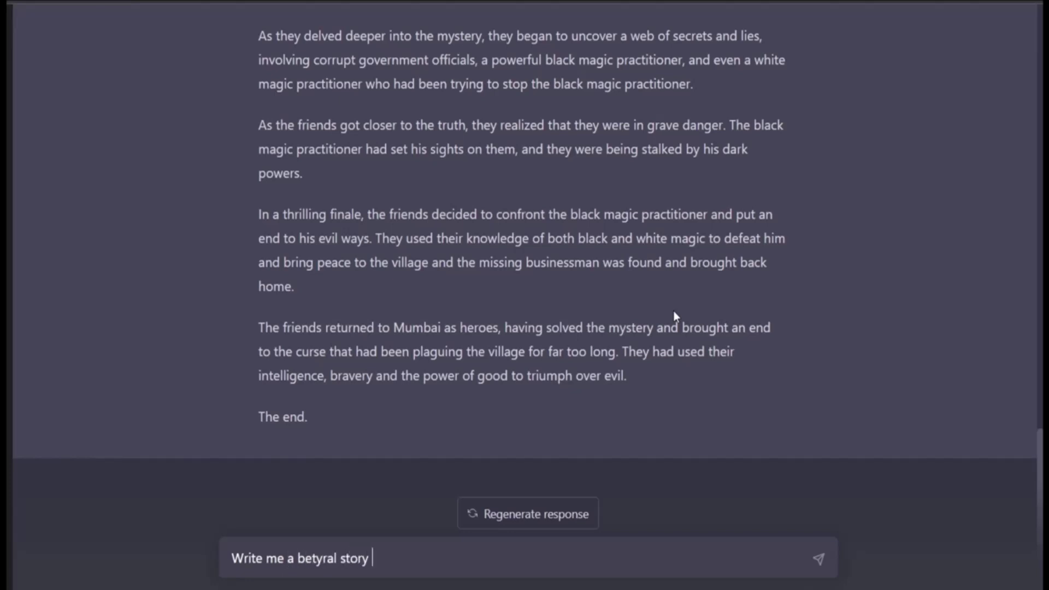
{"action": "type", "text": "of 2 best friends and w"}
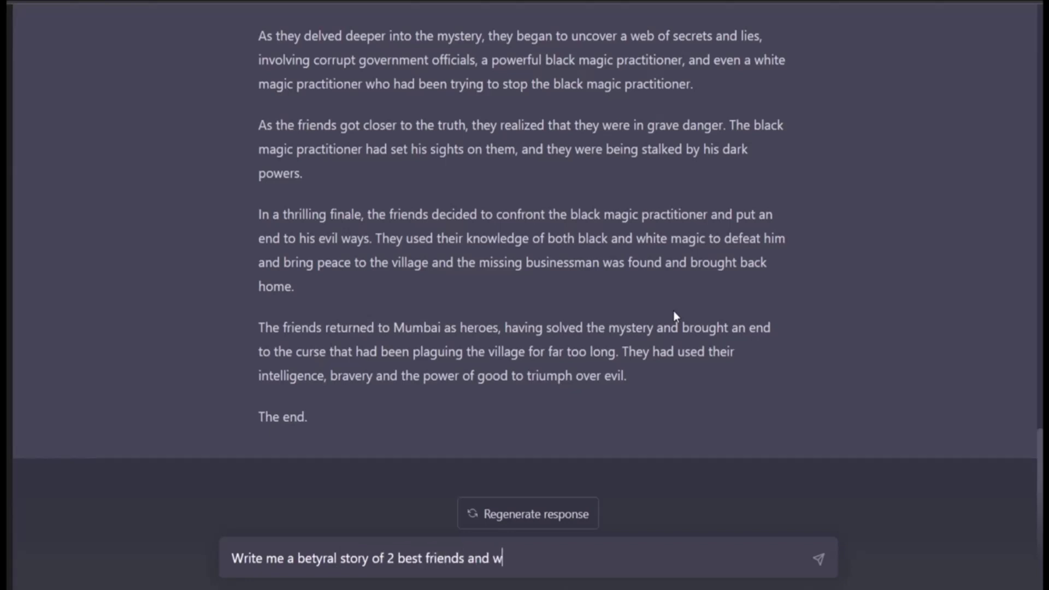
{"action": "type", "text": "ho one used the other to "}
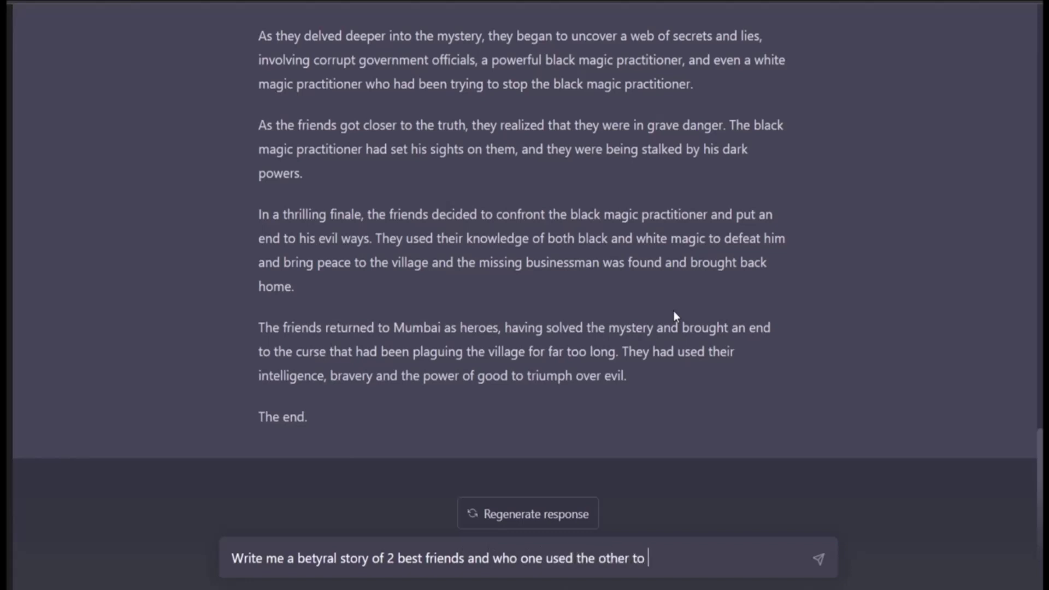
{"action": "type", "text": "gain "}
{"action": "type", "text": "benefits and"}
{"action": "type", "text": " i"}
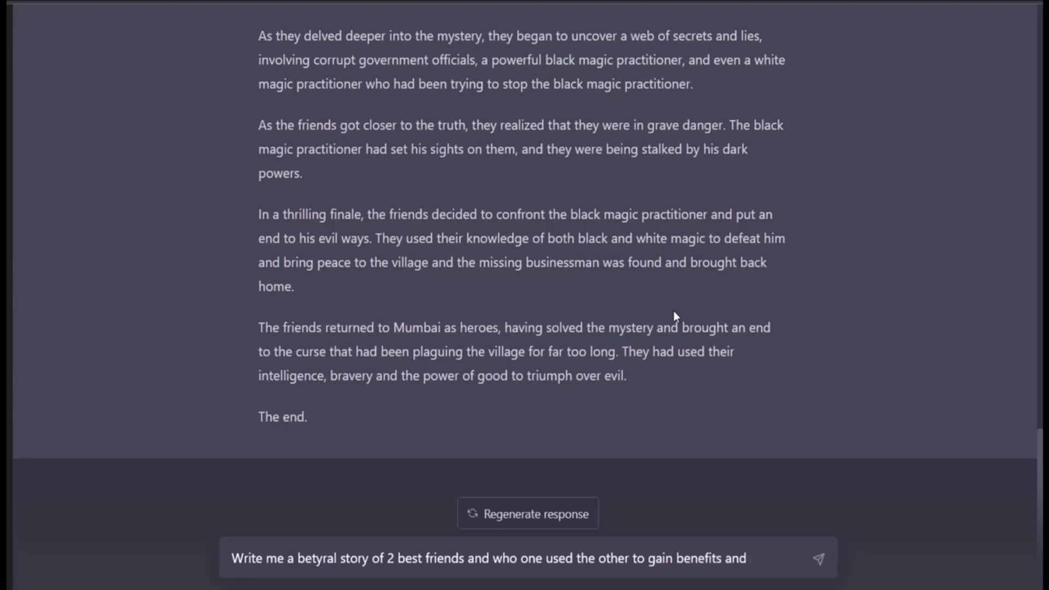
{"action": "type", "text": "t should not be a happy "}
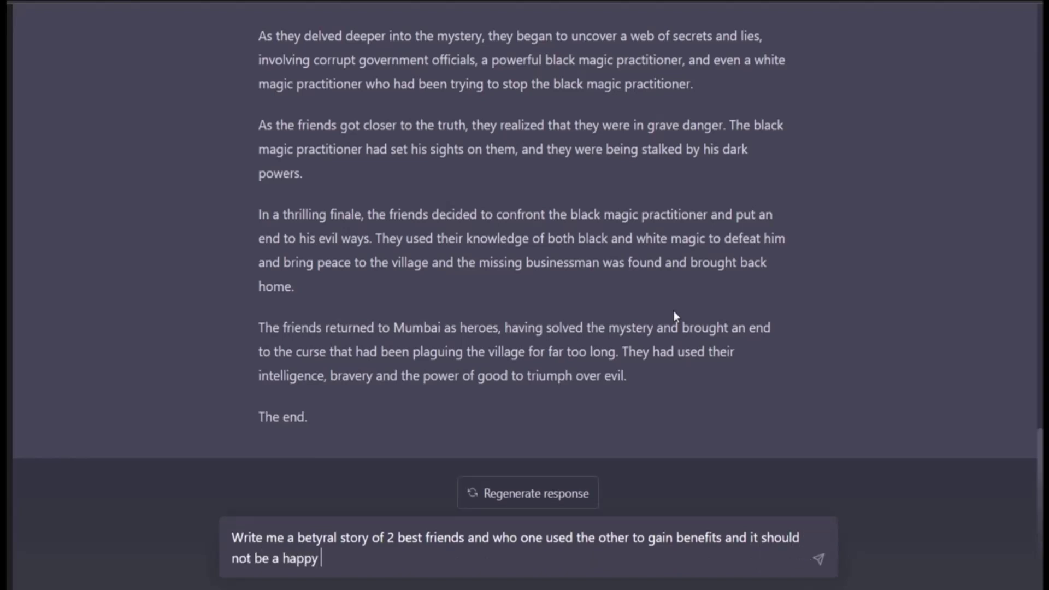
{"action": "type", "text": "ending story"}
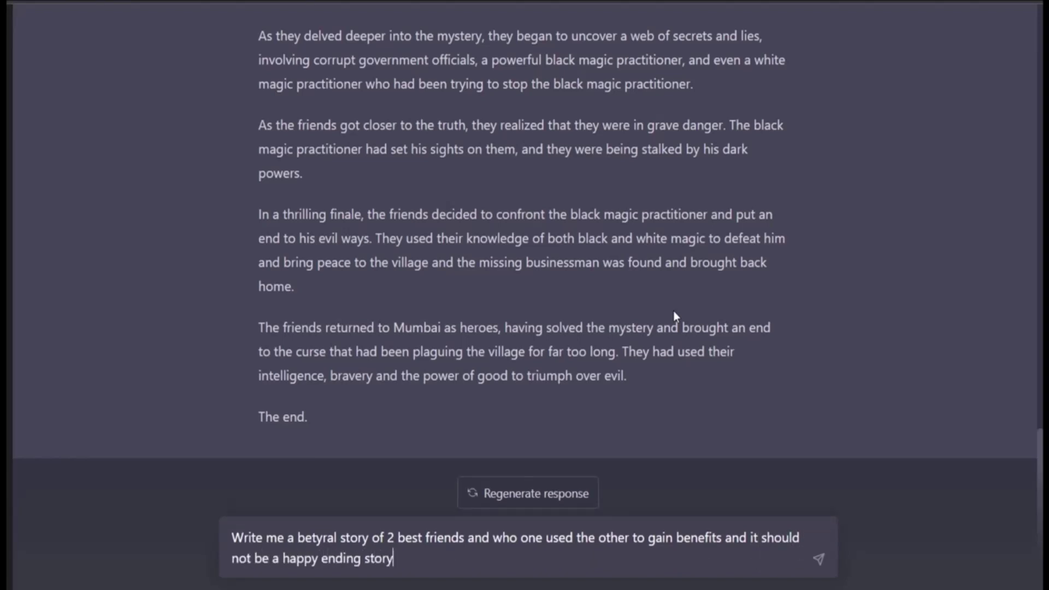
{"action": "type", "text": " it should seems kinf o"}
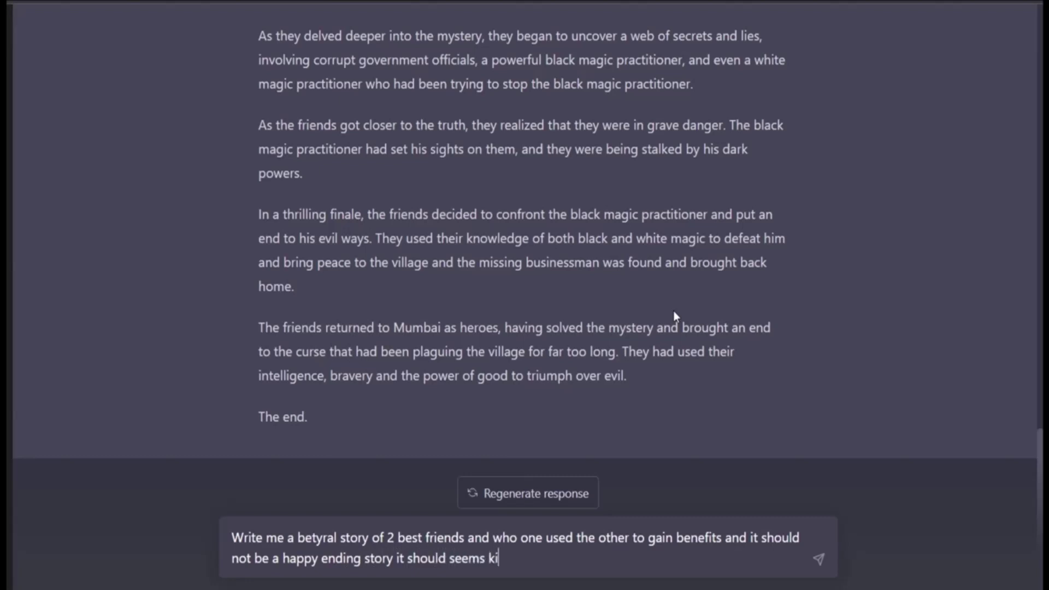
{"action": "key", "text": "BackSpace"}
{"action": "key", "text": "BackSpace"}
{"action": "key", "text": "BackSpace"}
{"action": "key", "text": "BackSpace"}
{"action": "type", "text": "n o"}
{"action": "key", "text": "BackSpace"}
{"action": "key", "text": "BackSpace"}
{"action": "type", "text": "d of"}
Step: Add that it should feel incomplete but have a satisfying conclusion, then send it
{"action": "type", "text": "inco"}
{"action": "type", "text": "p"}
{"action": "key", "text": "BackSpace"}
{"action": "type", "text": "mpl"}
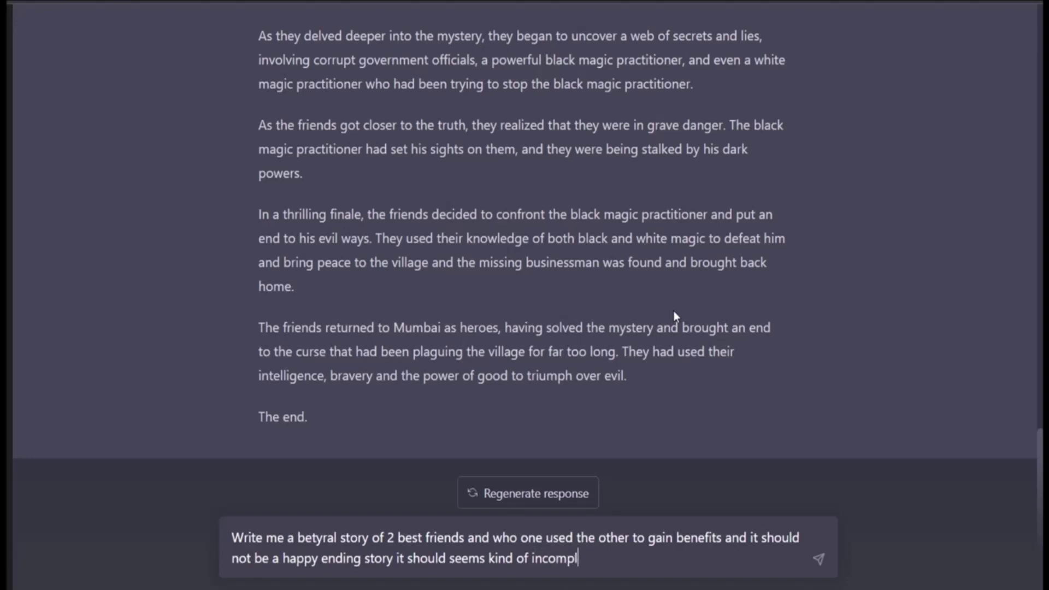
{"action": "type", "text": "ete but slao"}
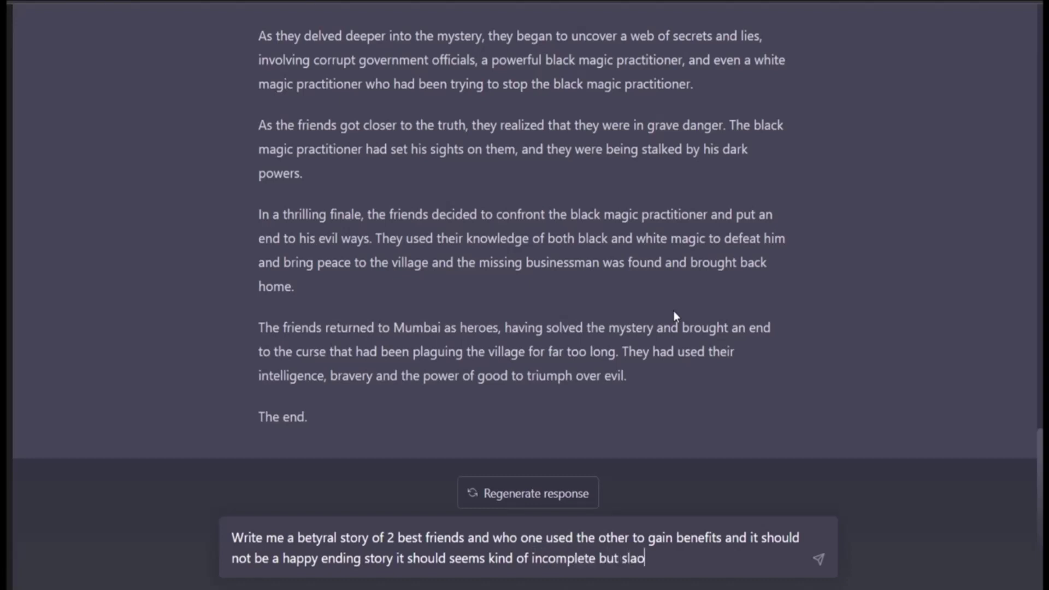
{"action": "key", "text": "BackSpace"}
{"action": "key", "text": "BackSpace"}
{"action": "type", "text": "a"}
{"action": "key", "text": "BackSpace"}
{"action": "key", "text": "BackSpace"}
{"action": "type", "text": "also should ave"}
{"action": "key", "text": "BackSpace"}
{"action": "key", "text": "BackSpace"}
{"action": "key", "text": "BackSpace"}
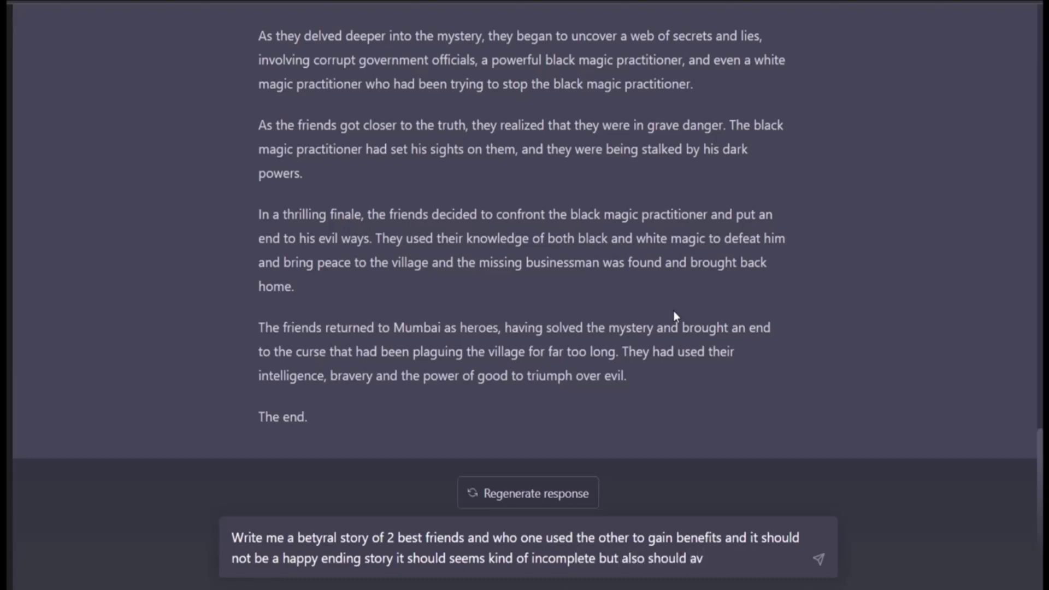
{"action": "type", "text": "have a"}
{"action": "key", "text": "BackSpace"}
{"action": "type", "text": "a satisfying conlu"}
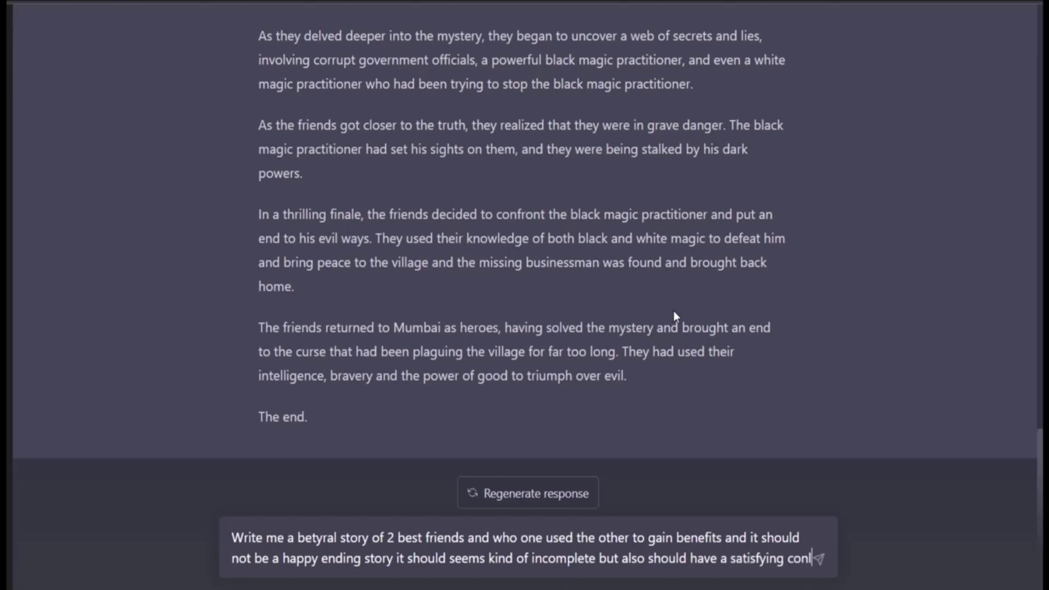
{"action": "key", "text": "BackSpace"}
{"action": "key", "text": "BackSpace"}
{"action": "type", "text": "clusio"}
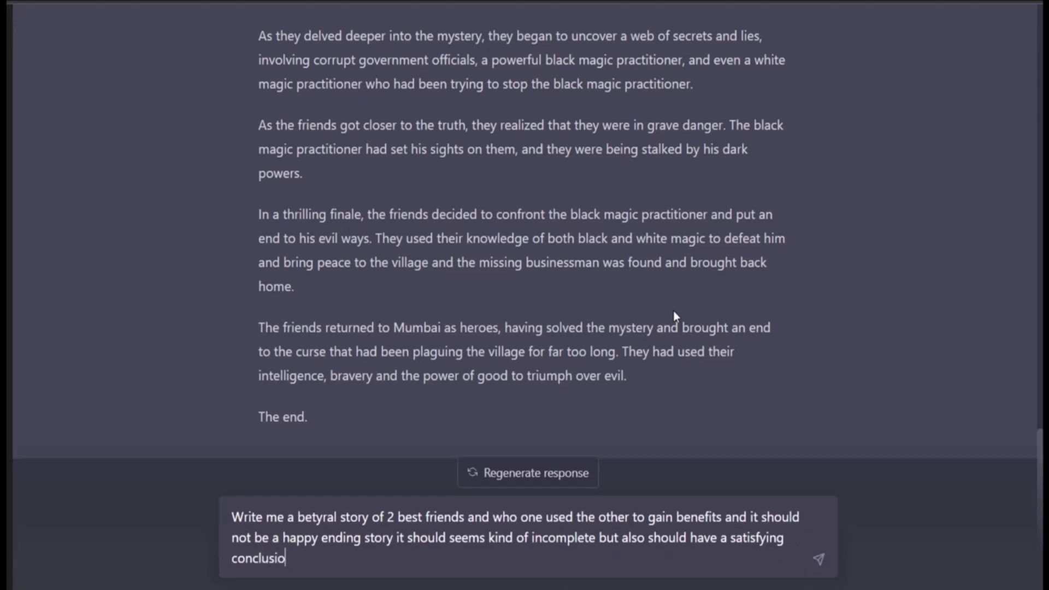
{"action": "type", "text": "n at the end."}
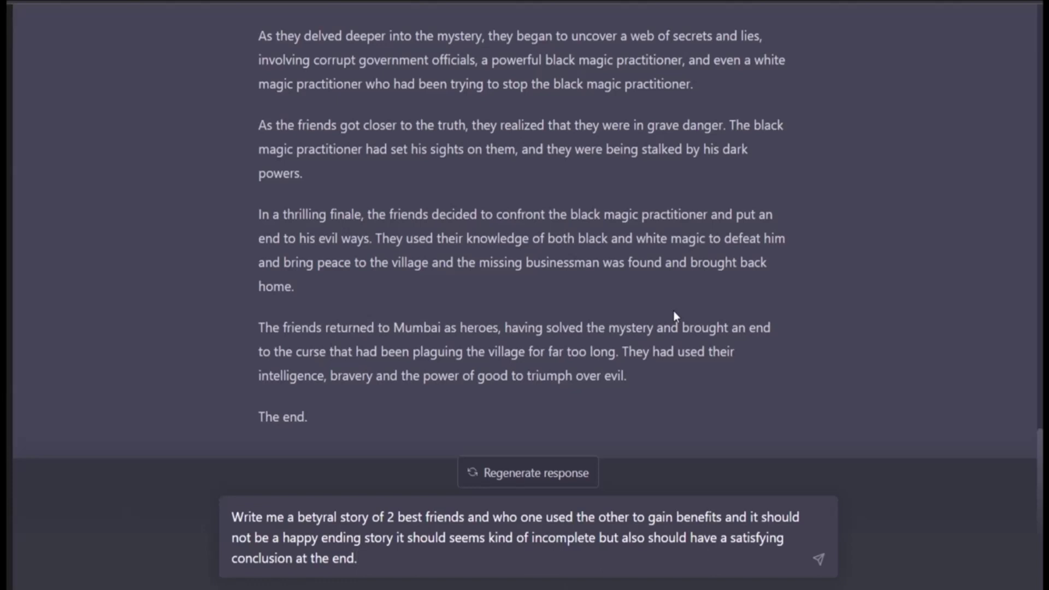
{"action": "key", "text": "Return"}
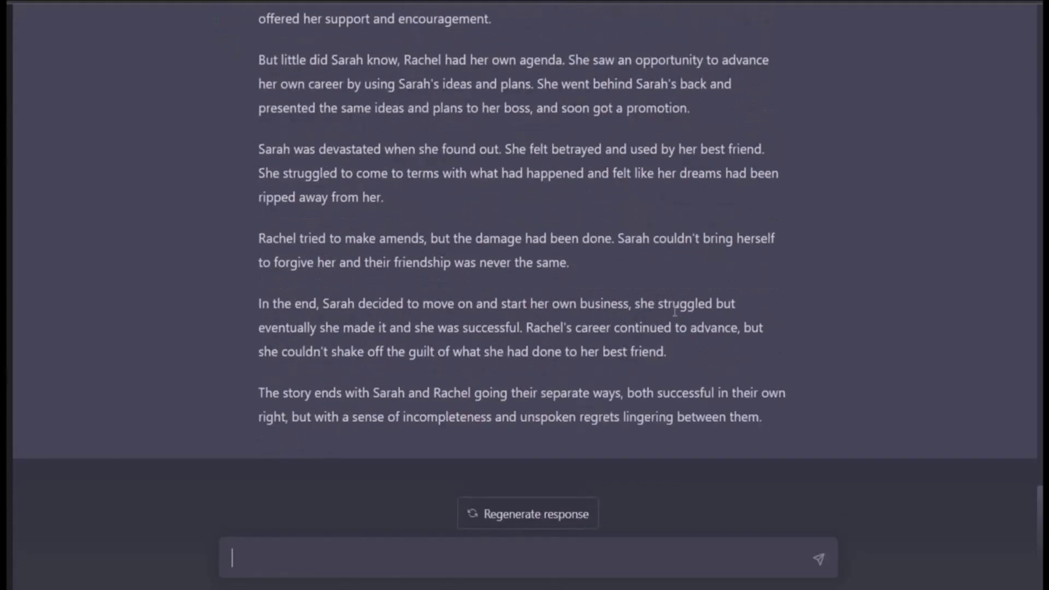
Step: Scroll up to the start of the Sarah and Rachel betrayal story
{"action": "scroll", "coordinate": [453, 129], "scroll_direction": "up", "scroll_amount": 6}
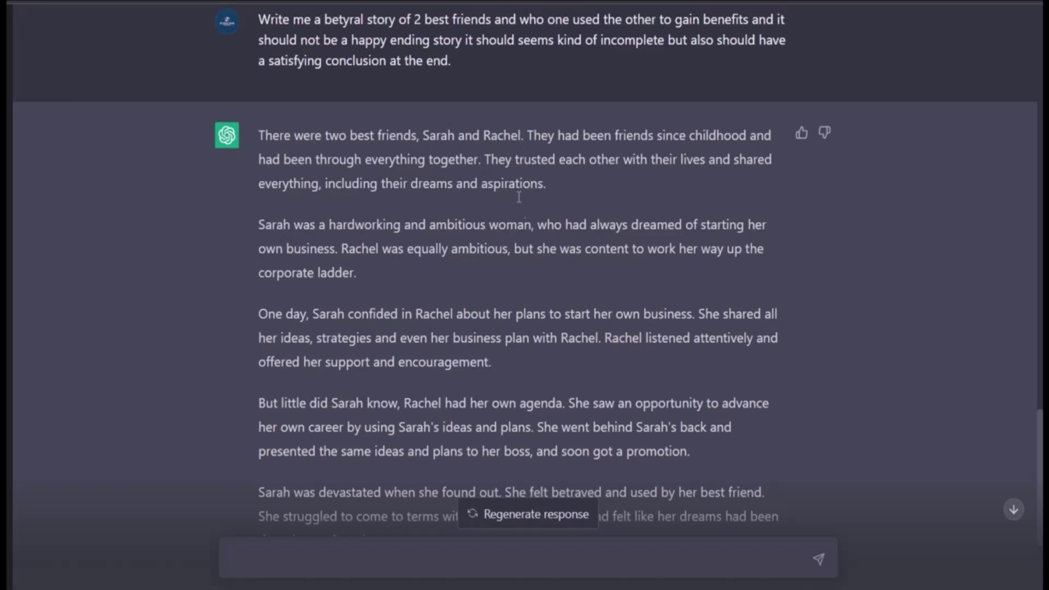
{"action": "scroll", "coordinate": [518, 213], "scroll_direction": "down", "scroll_amount": 2}
{"action": "scroll", "coordinate": [407, 174], "scroll_direction": "down", "scroll_amount": 2}
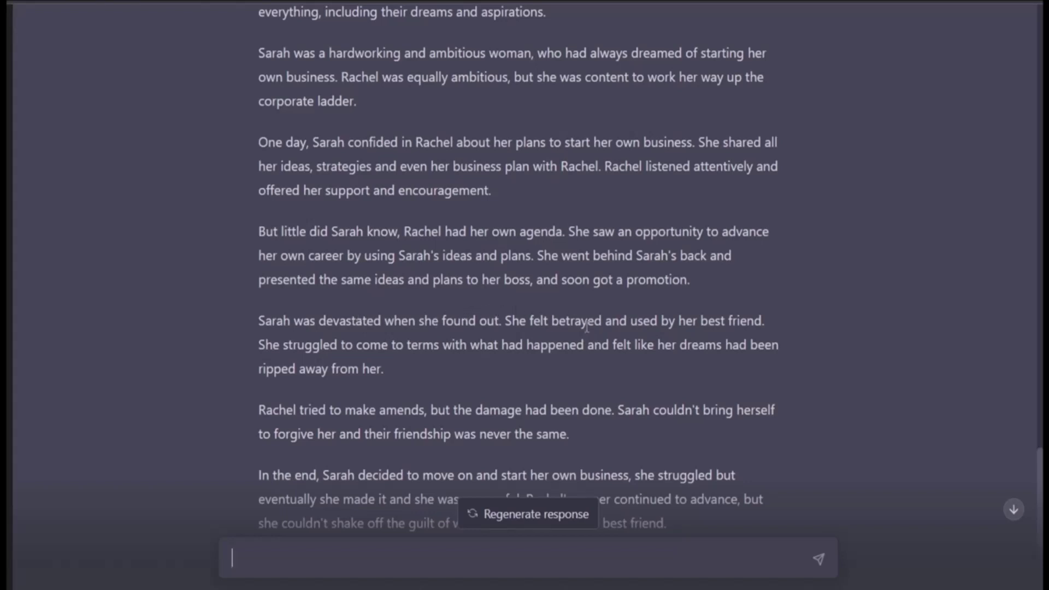
{"action": "scroll", "coordinate": [587, 327], "scroll_direction": "down", "scroll_amount": 2}
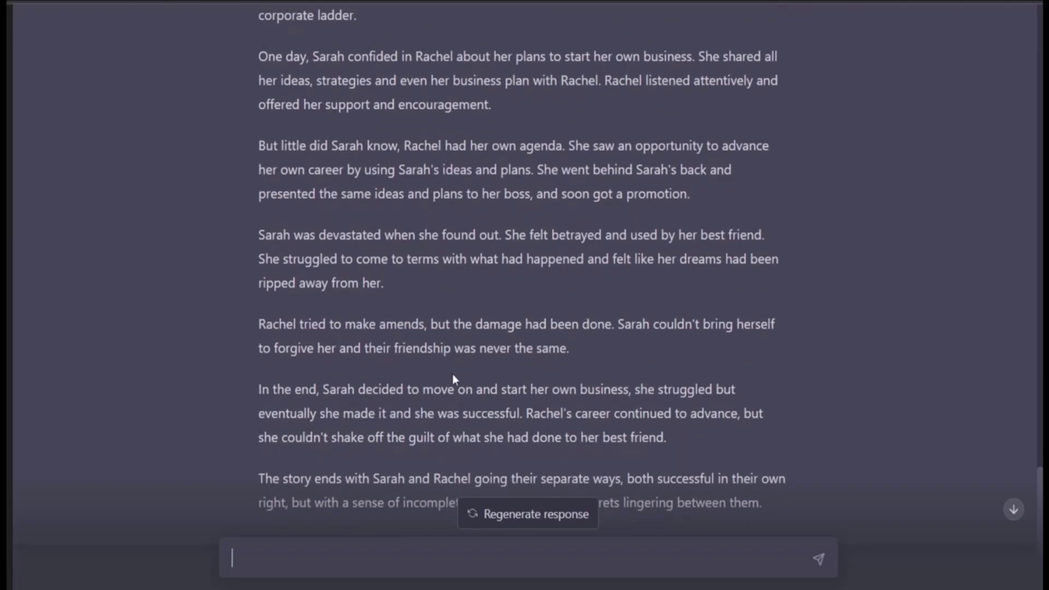
{"action": "scroll", "coordinate": [446, 369], "scroll_direction": "down", "scroll_amount": 2}
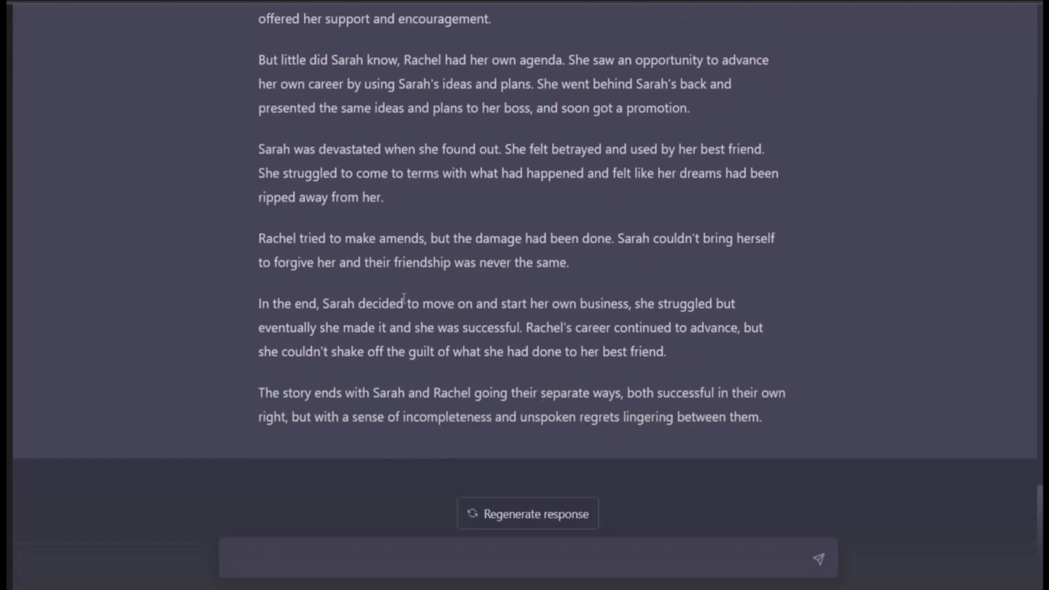